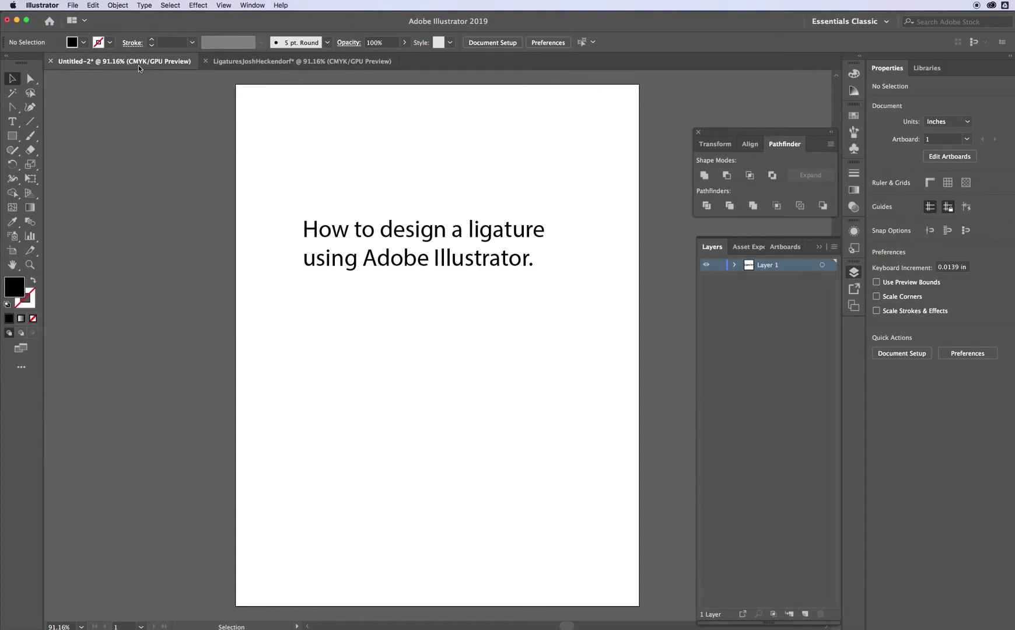
- Bring the LigaturesJoshHeckendorf document with the joined JH and jh glyphs to the front
{"action": "left_click", "coordinate": [279, 64]}
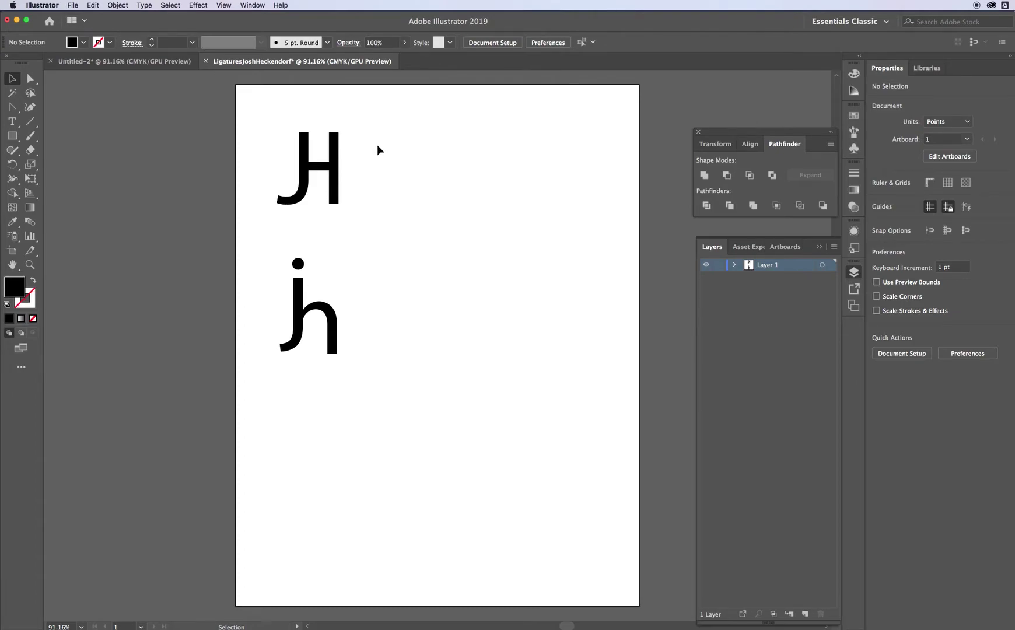
- Create a new Letter 612 × 792 pt print document named after the ligatures file
{"action": "left_click", "coordinate": [73, 5]}
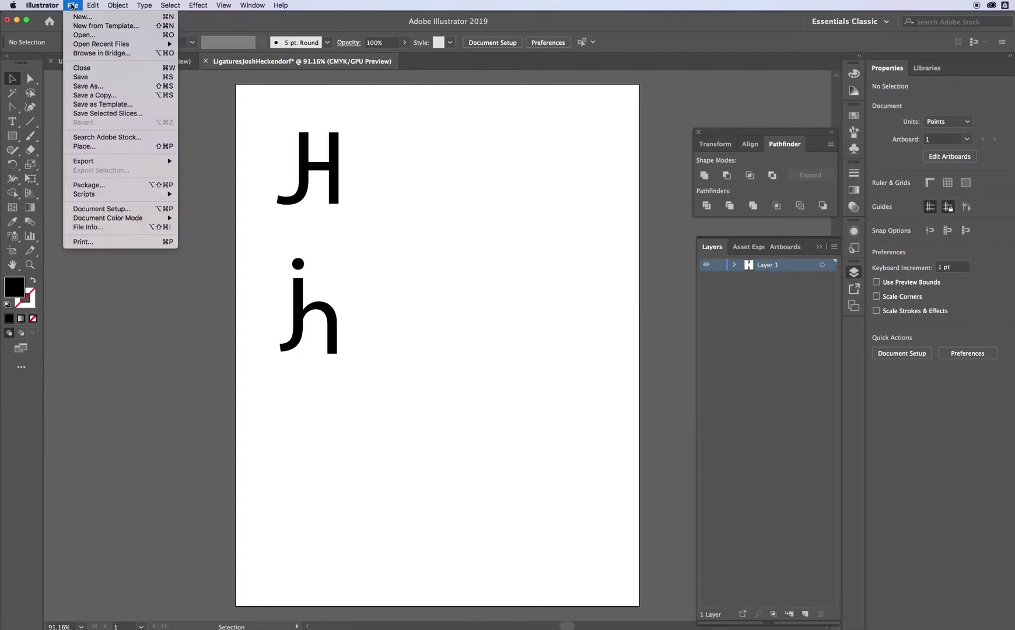
{"action": "key", "text": "Escape"}
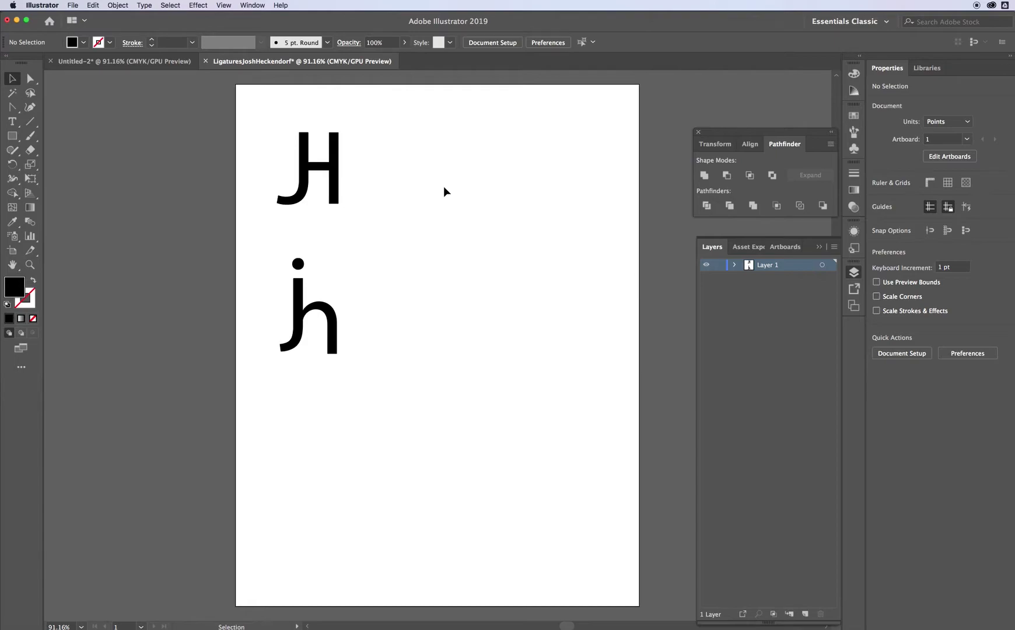
{"action": "key", "text": "super+n"}
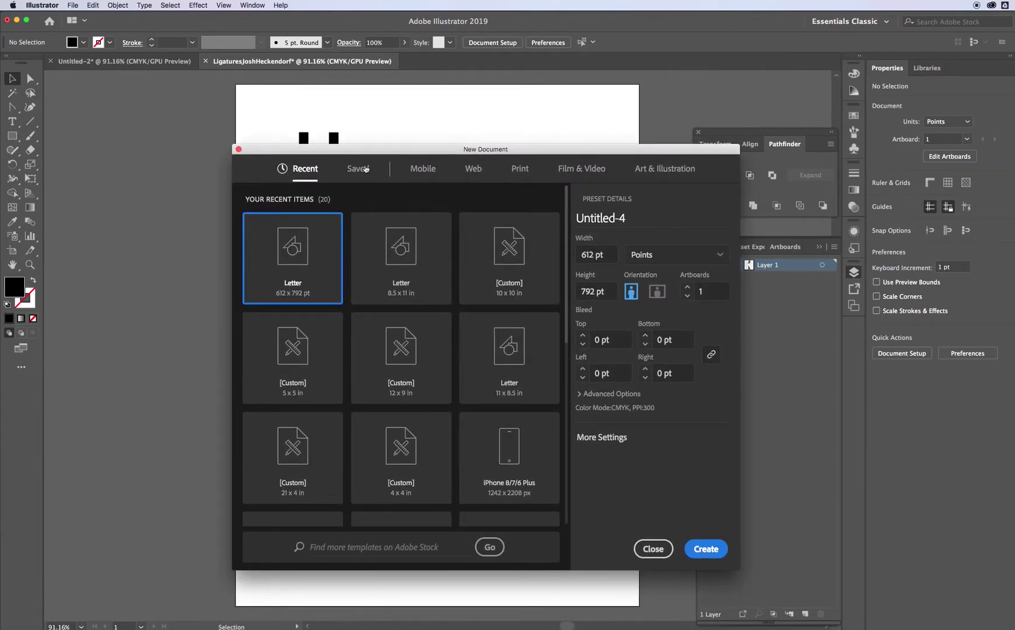
{"action": "left_click", "coordinate": [518, 170]}
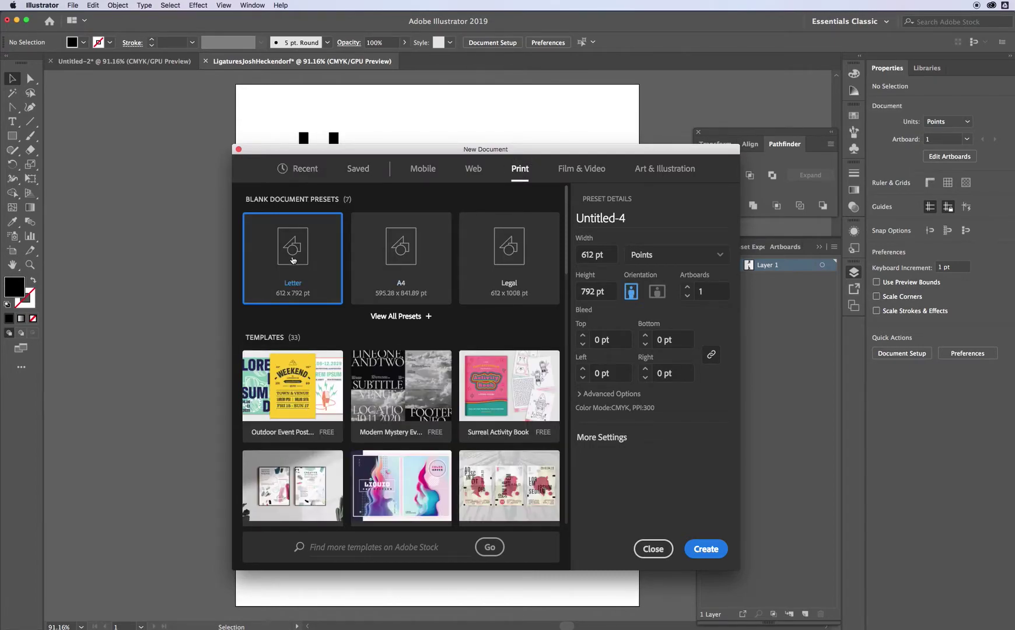
{"action": "left_click_drag", "start_coordinate": [629, 218], "coordinate": [569, 219]}
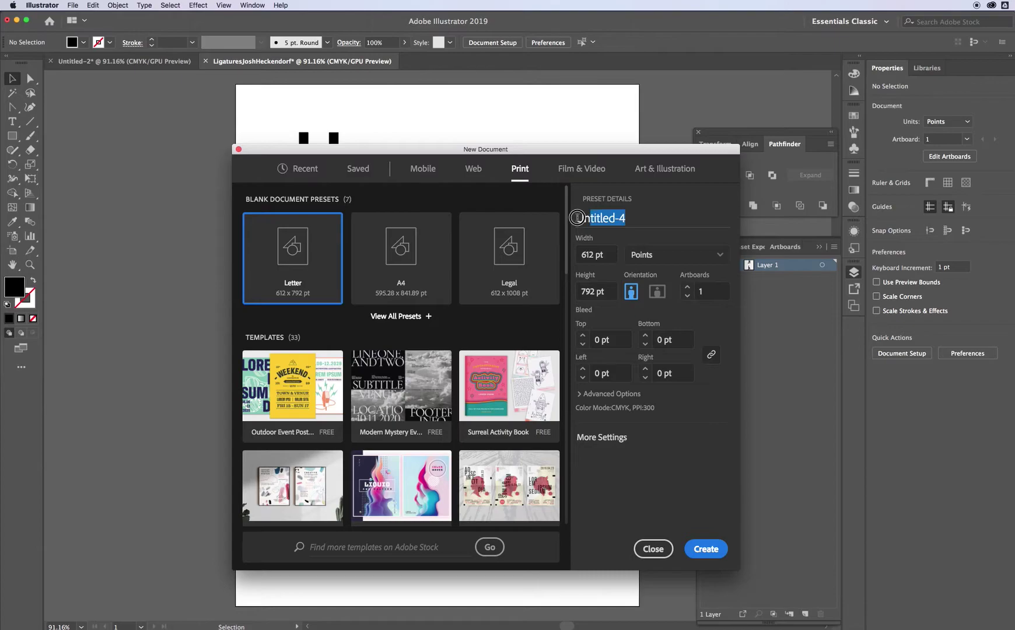
{"action": "type", "text": "F"}
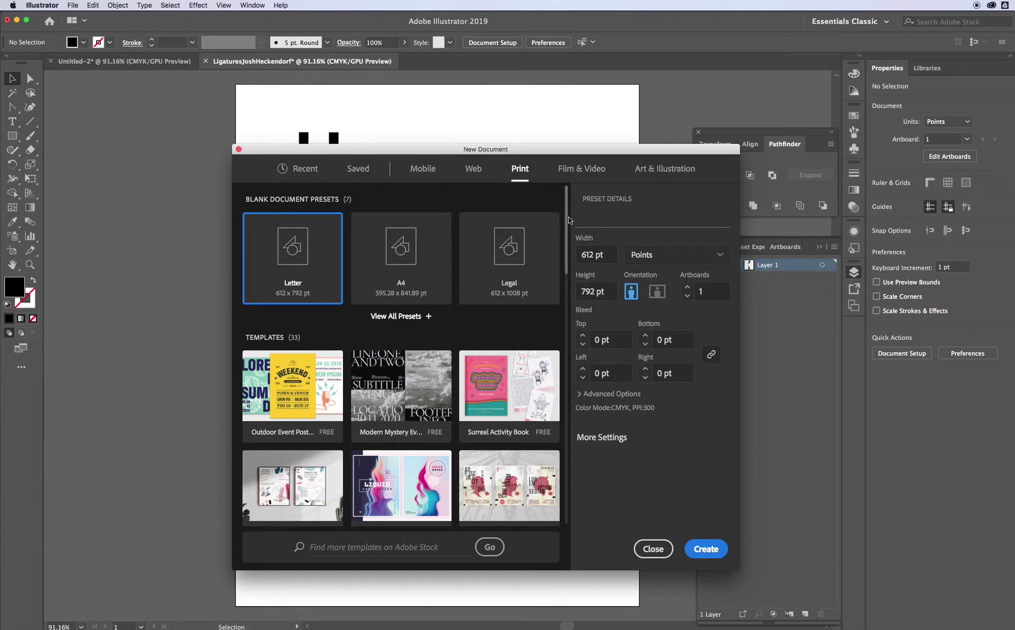
{"action": "type", "text": "i"}
{"action": "type", "text": "gaut"}
{"action": "type", "text": "aturesJo"}
{"action": "type", "text": "shHekendo"}
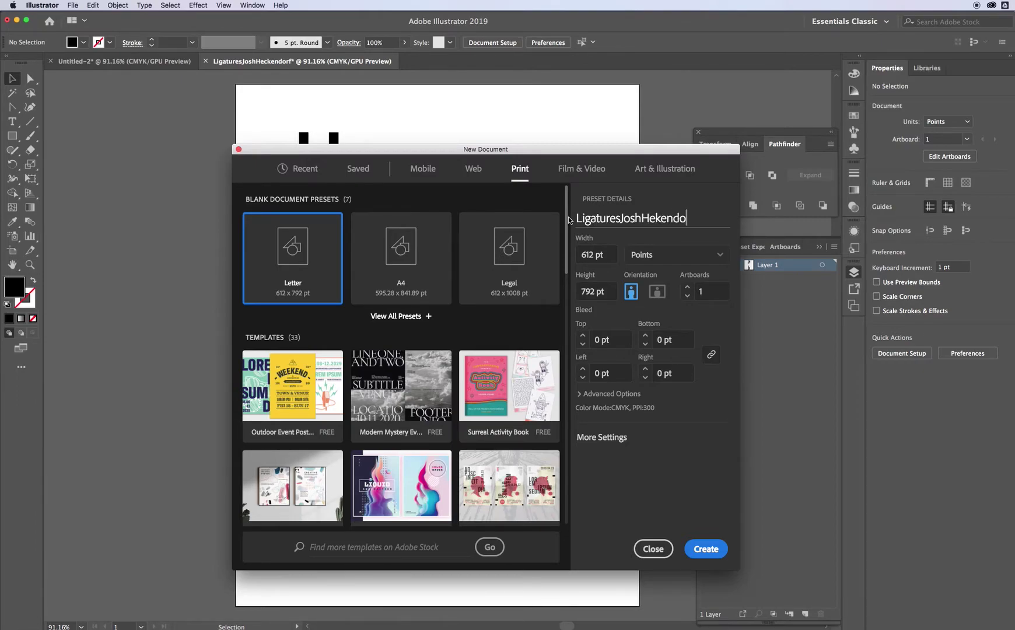
{"action": "key", "text": "BackSpace"}
{"action": "key", "text": "BackSpace"}
{"action": "key", "text": "BackSpace"}
{"action": "key", "text": "BackSpace"}
{"action": "key", "text": "BackSpace"}
{"action": "key", "text": "BackSpace"}
{"action": "type", "text": "eckendorf"}
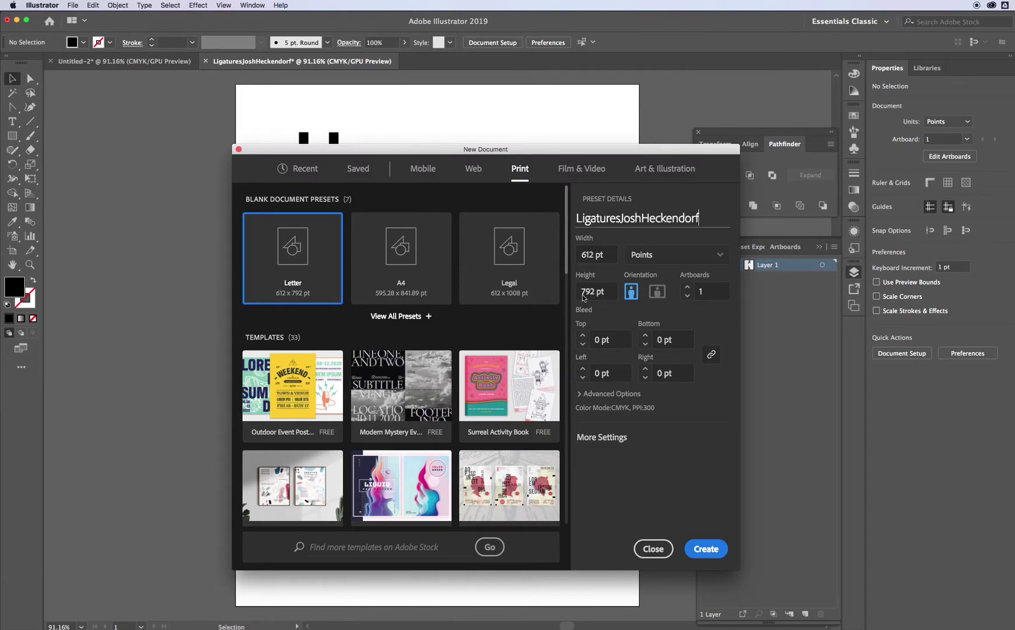
{"action": "left_click", "coordinate": [702, 550]}
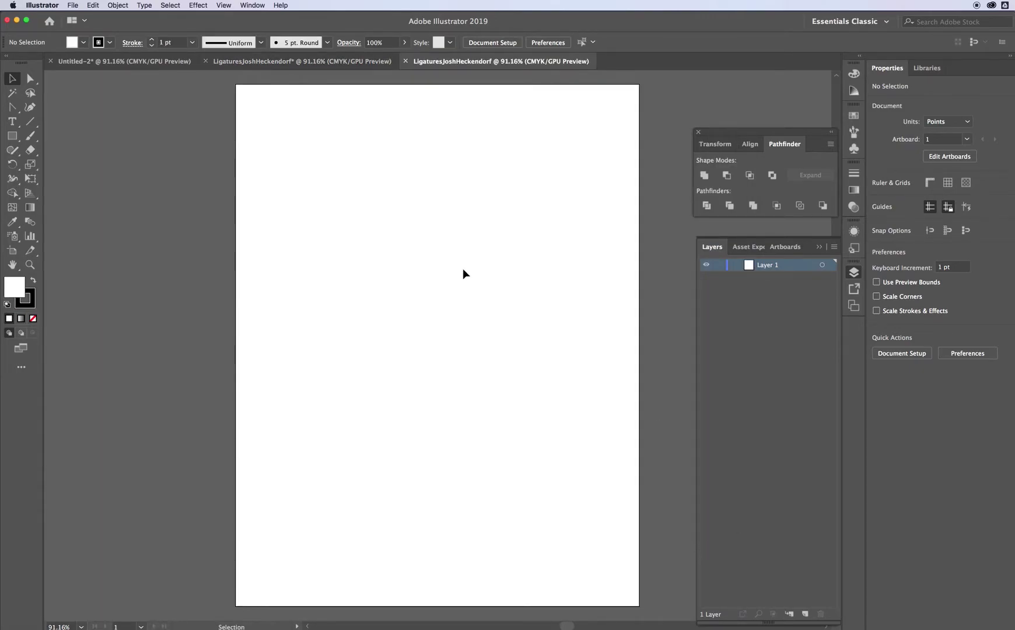
- On the new artboard, type a 160 pt Myriad Pro J and move it lower left
{"action": "left_click", "coordinate": [306, 65]}
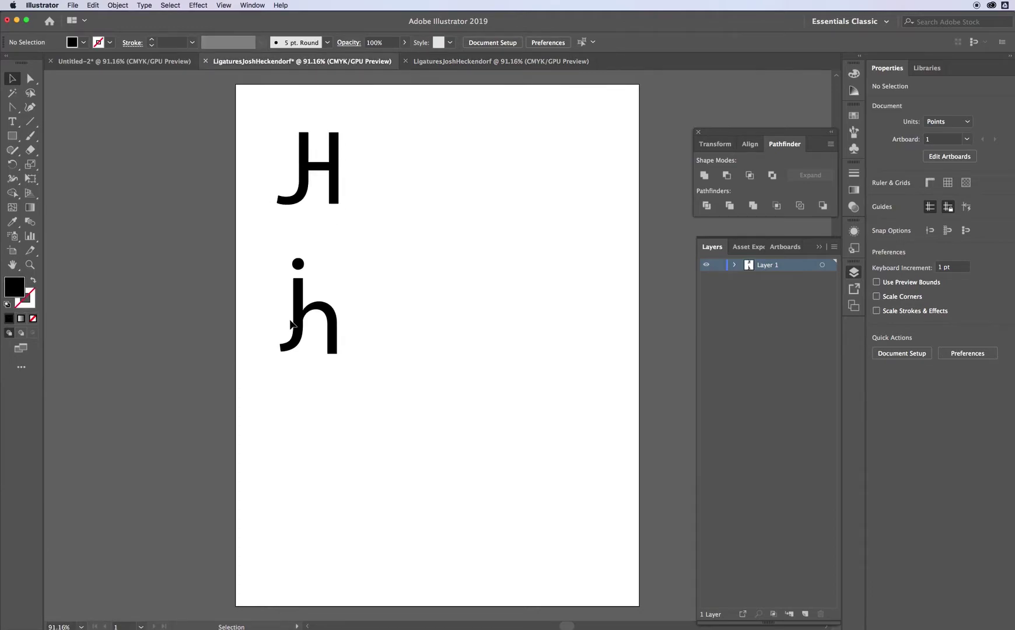
{"action": "left_click", "coordinate": [452, 65]}
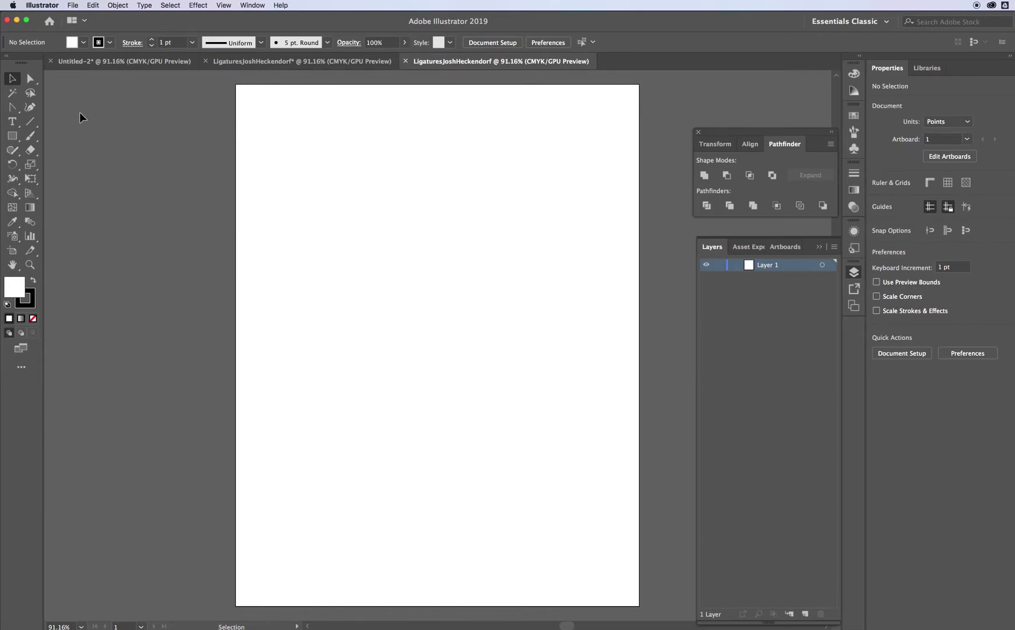
{"action": "left_click", "coordinate": [12, 124]}
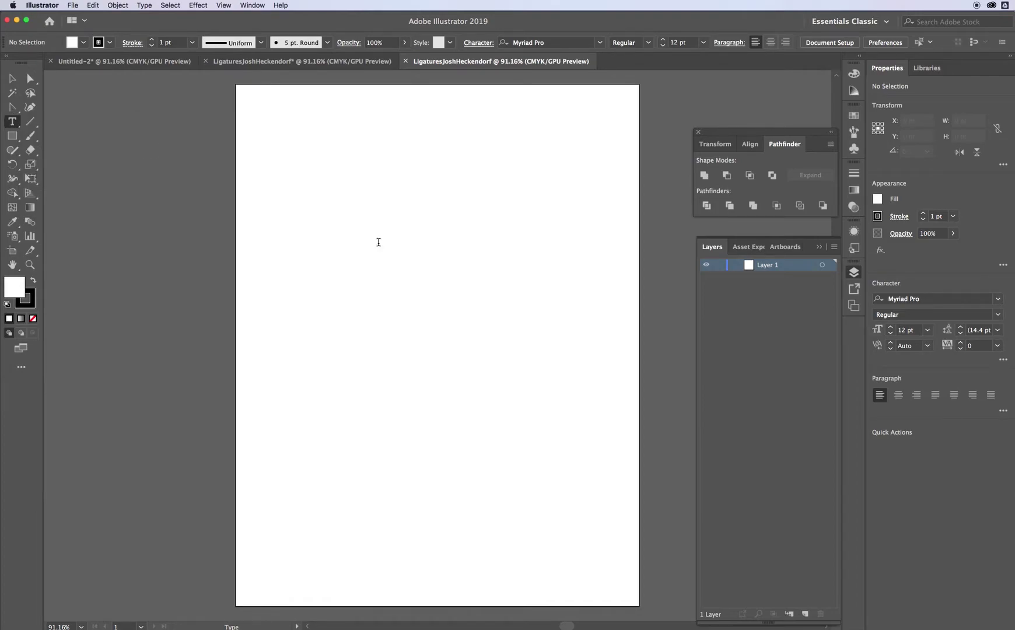
{"action": "left_click", "coordinate": [379, 243]}
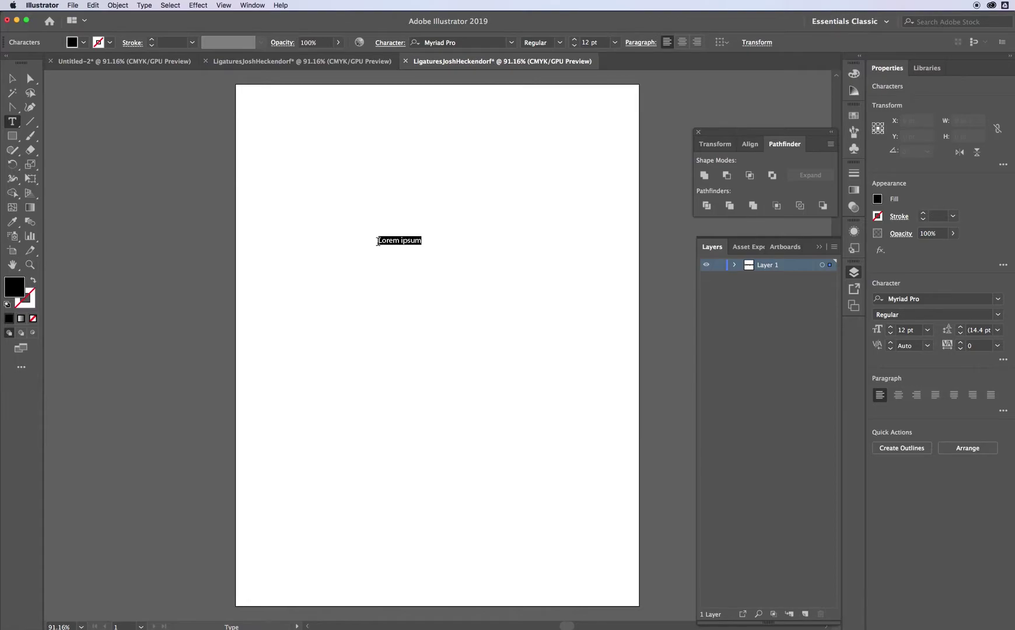
{"action": "left_click", "coordinate": [574, 39]}
{"action": "left_click", "coordinate": [574, 39]}
{"action": "type", "text": "1"}
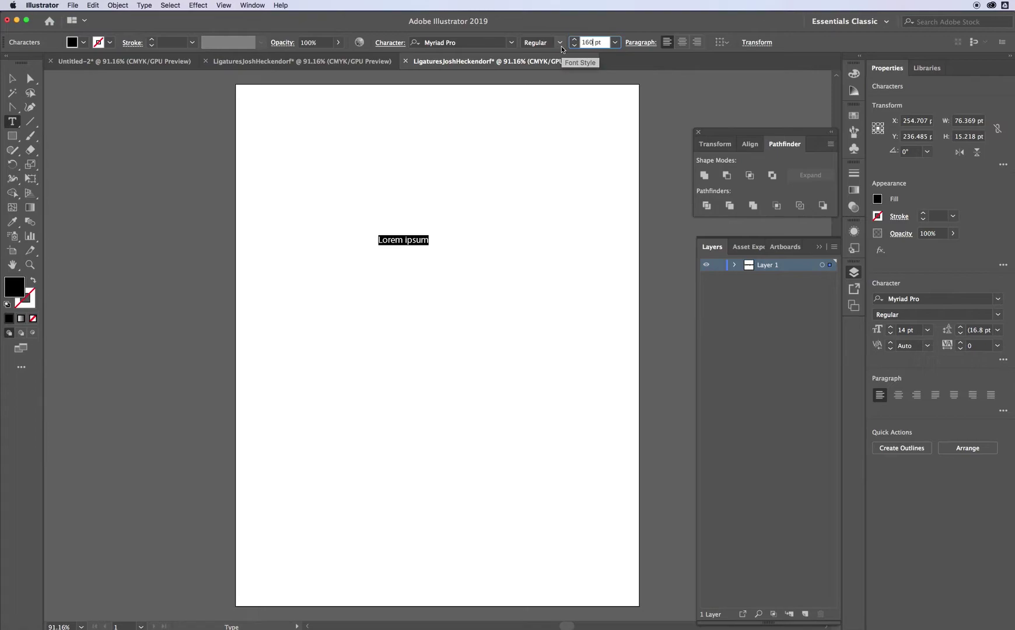
{"action": "key", "text": "Return"}
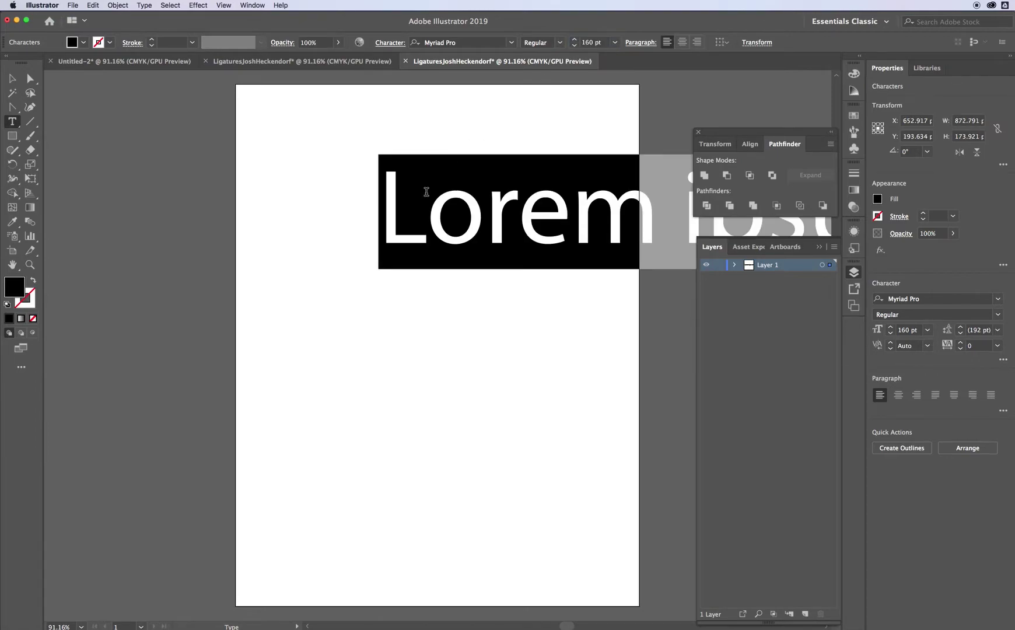
{"action": "type", "text": "J"}
{"action": "key", "text": "Escape"}
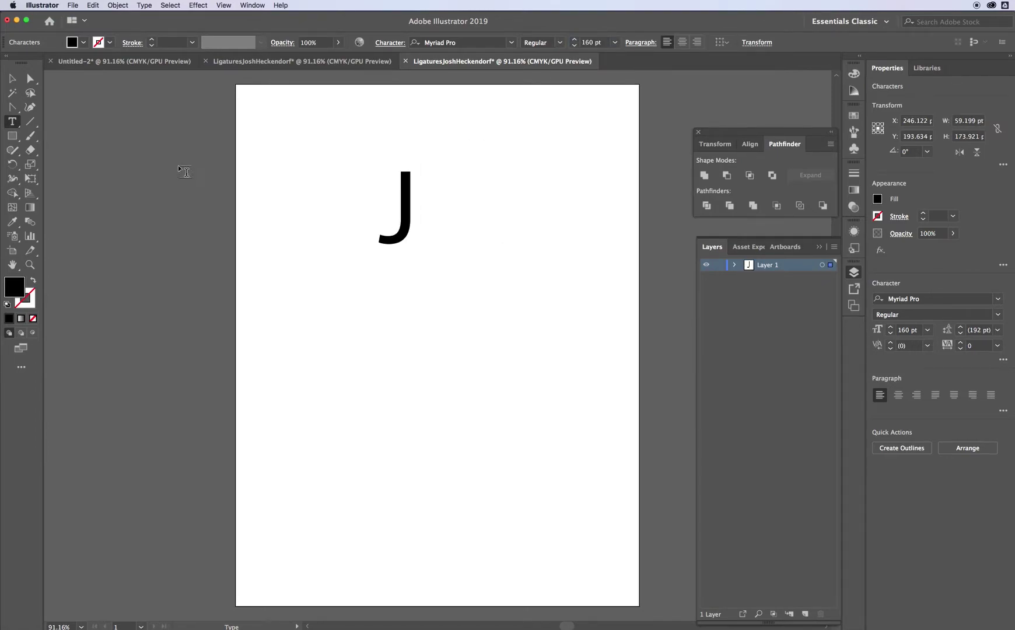
{"action": "left_click", "coordinate": [11, 81]}
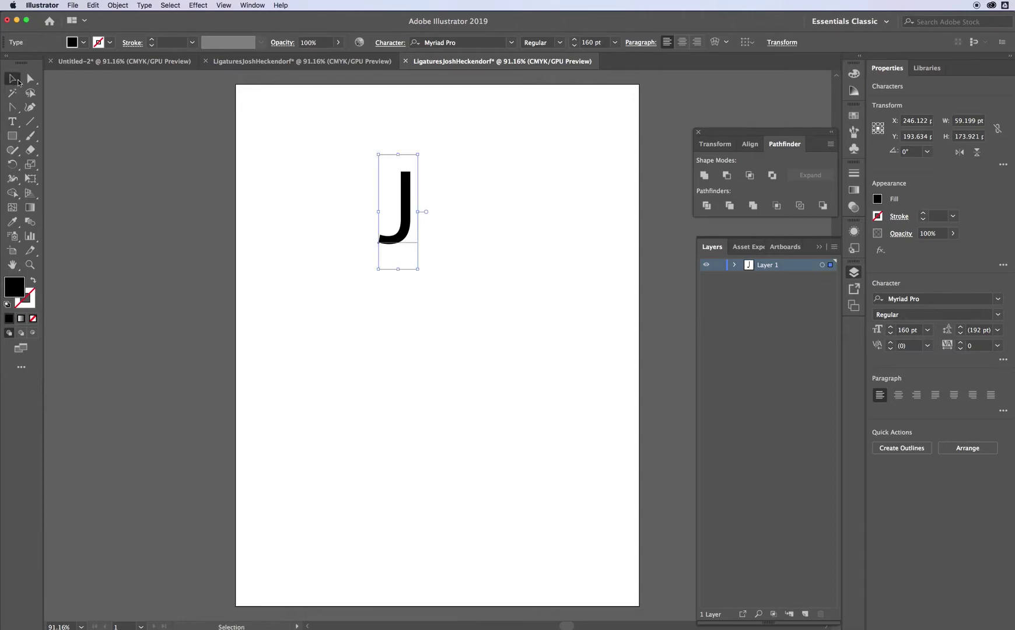
{"action": "left_click_drag", "start_coordinate": [407, 222], "coordinate": [372, 276]}
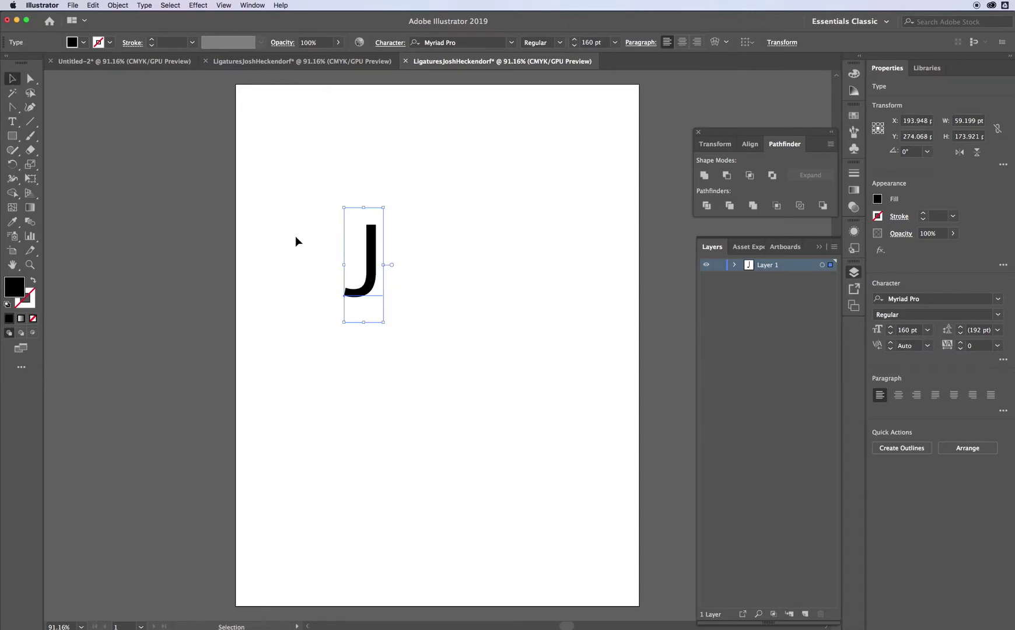
{"action": "left_click", "coordinate": [295, 236]}
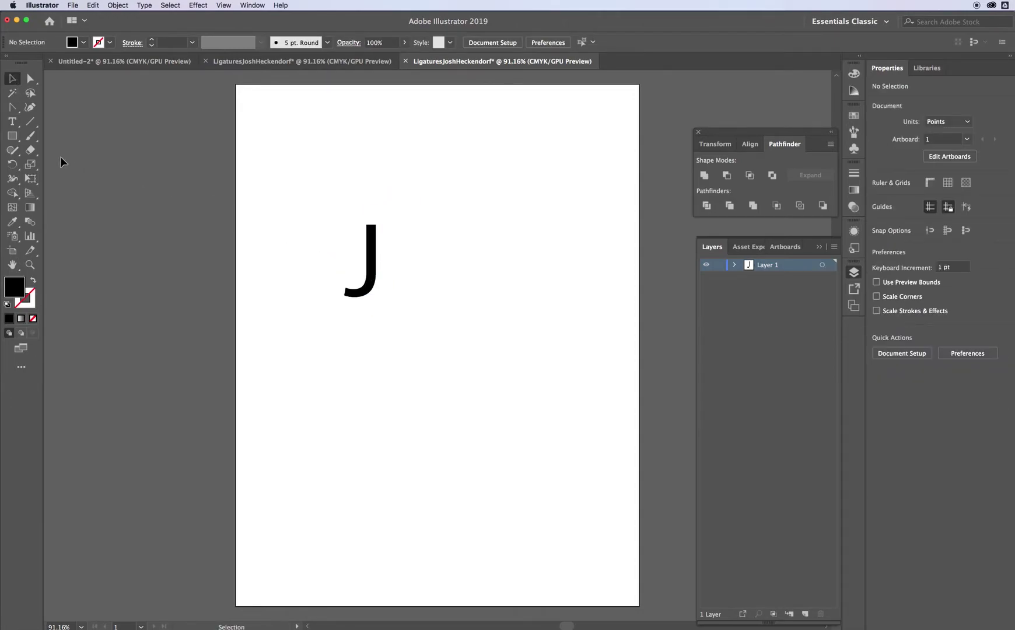
- Type a 160 pt H and move it down beside the J
{"action": "key", "text": "t"}
{"action": "left_click", "coordinate": [462, 249]}
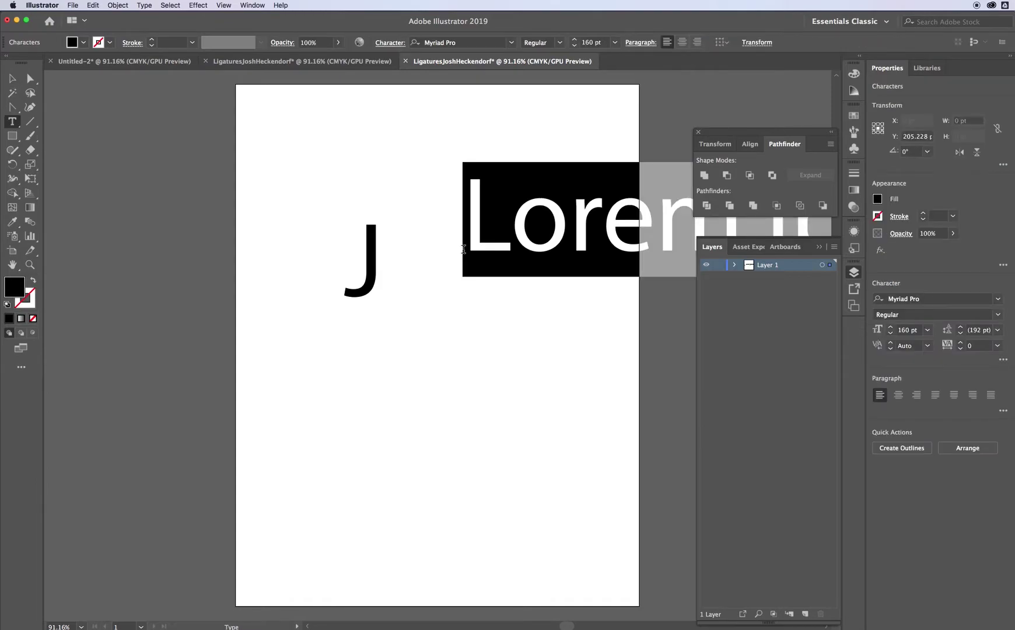
{"action": "type", "text": "H"}
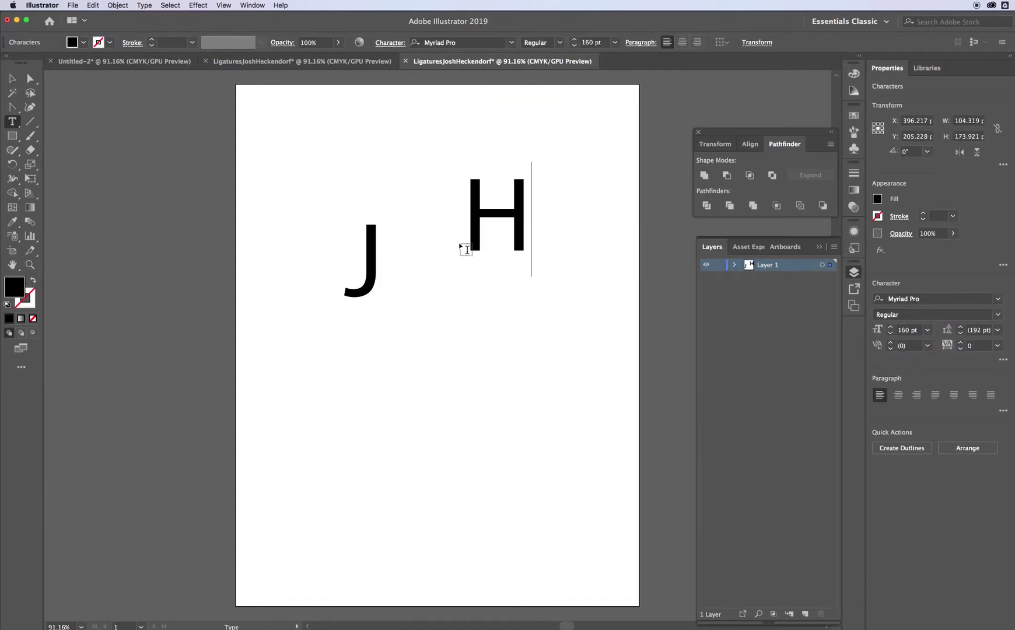
{"action": "left_click", "coordinate": [10, 81]}
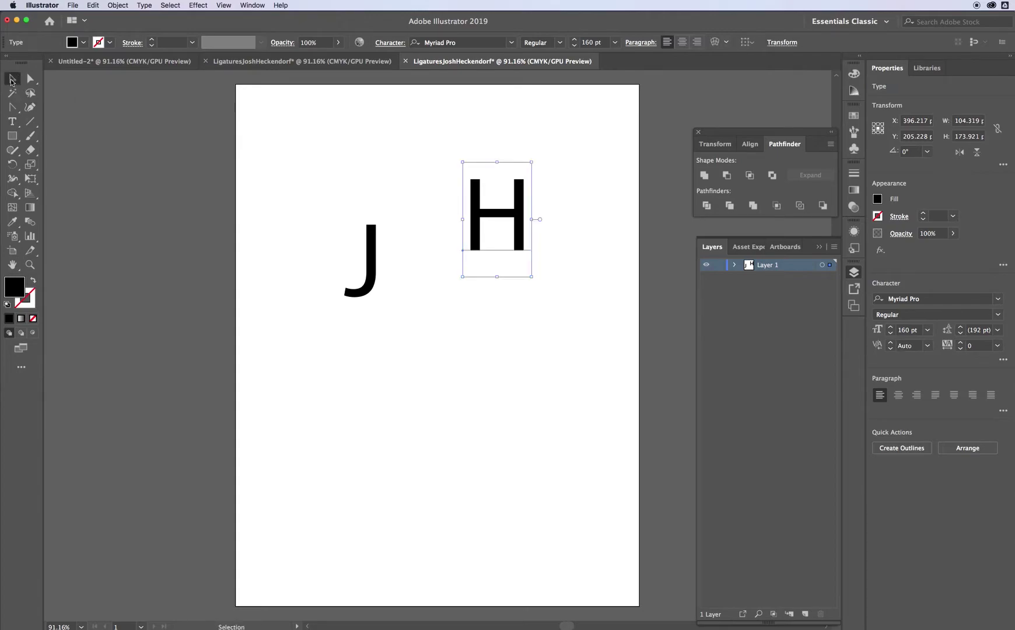
{"action": "left_click_drag", "start_coordinate": [472, 221], "coordinate": [405, 264]}
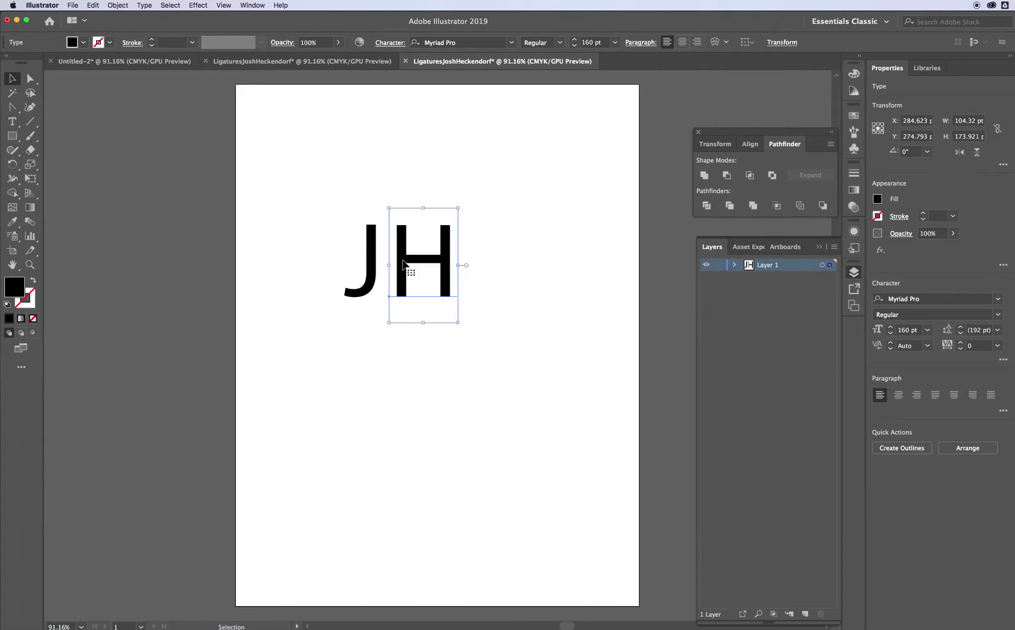
- Marquee-select the J and H and apply Type > Create Outlines to both
{"action": "left_click", "coordinate": [396, 194]}
{"action": "mouse_move", "coordinate": [358, 227]}
{"action": "left_mouse_down"}
{"action": "mouse_move", "coordinate": [458, 284]}
{"action": "mouse_move", "coordinate": [347, 219]}
{"action": "left_mouse_up"}
{"action": "left_click_drag", "start_coordinate": [305, 175], "coordinate": [498, 355]}
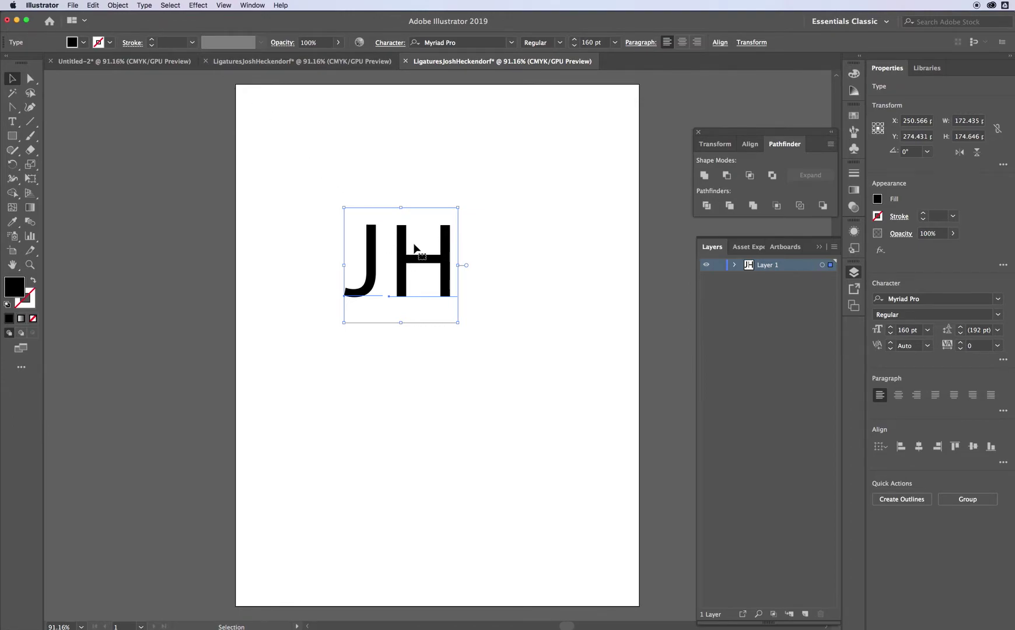
{"action": "left_click", "coordinate": [145, 6]}
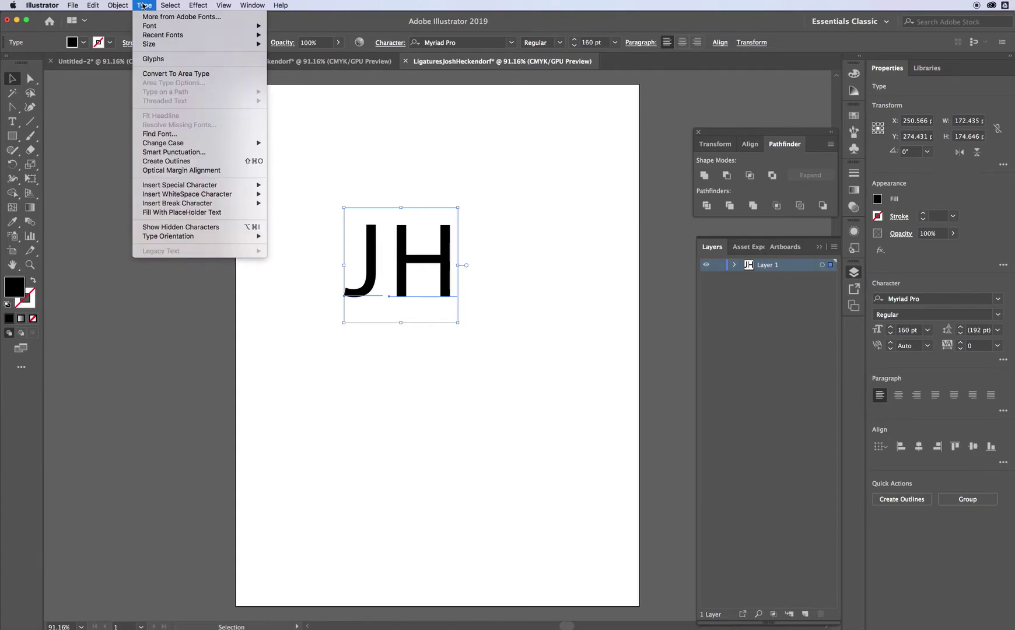
{"action": "left_click", "coordinate": [168, 161]}
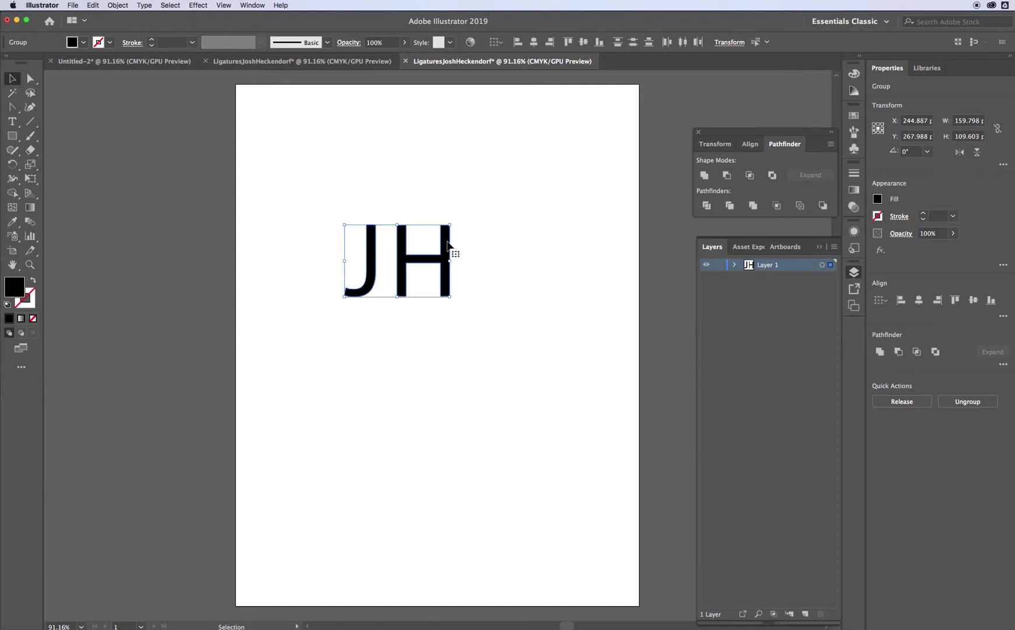
- Pull the H away from the J and erase its left stem
{"action": "left_click", "coordinate": [427, 194]}
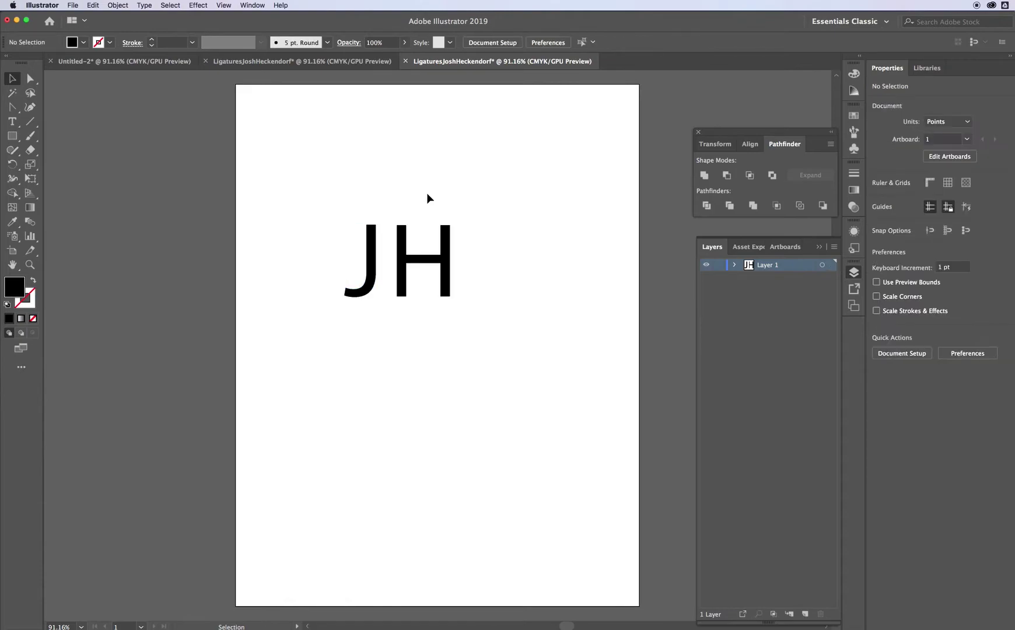
{"action": "left_click_drag", "start_coordinate": [404, 246], "coordinate": [444, 266]}
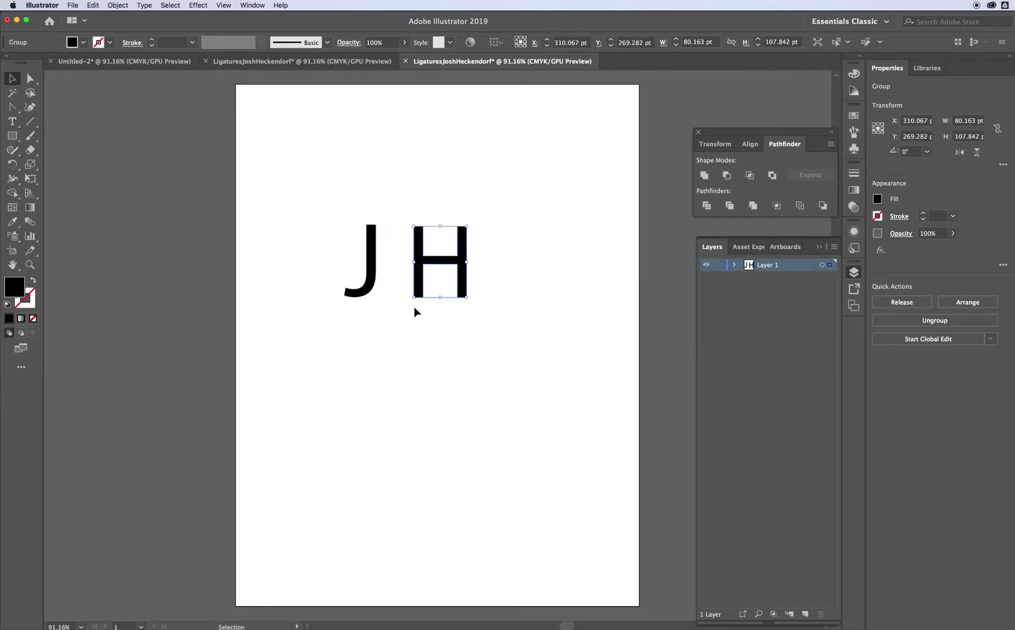
{"action": "left_click", "coordinate": [31, 152]}
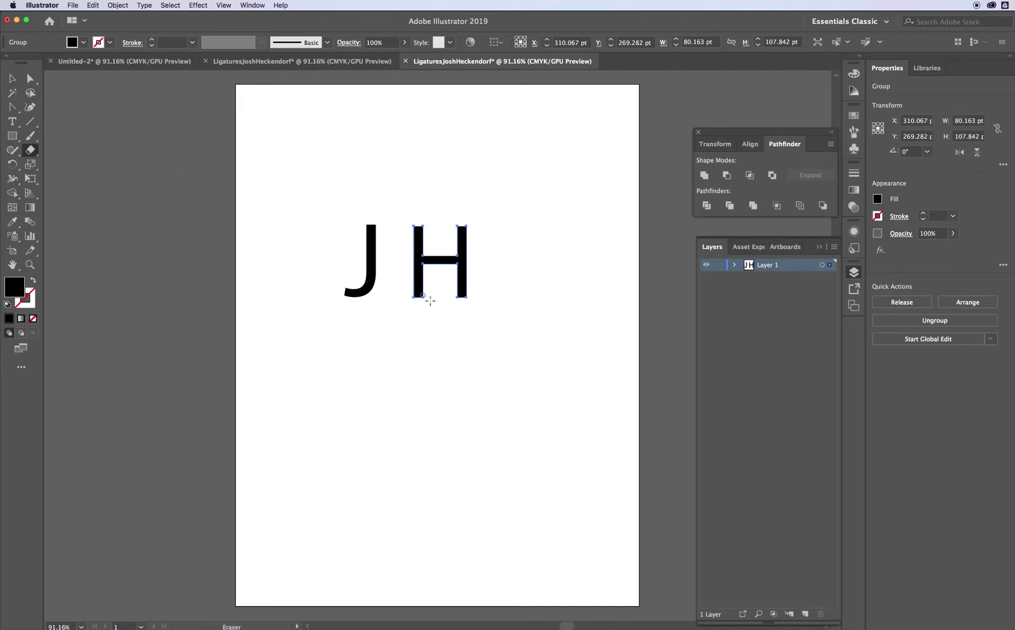
{"action": "mouse_move", "coordinate": [421, 294]}
{"action": "left_mouse_down"}
{"action": "mouse_move", "coordinate": [409, 294]}
{"action": "mouse_move", "coordinate": [421, 290]}
{"action": "mouse_move", "coordinate": [419, 220]}
{"action": "mouse_move", "coordinate": [409, 226]}
{"action": "mouse_move", "coordinate": [419, 236]}
{"action": "mouse_move", "coordinate": [416, 299]}
{"action": "mouse_move", "coordinate": [415, 224]}
{"action": "mouse_move", "coordinate": [419, 267]}
{"action": "mouse_move", "coordinate": [419, 242]}
{"action": "mouse_move", "coordinate": [415, 225]}
{"action": "mouse_move", "coordinate": [407, 231]}
{"action": "left_mouse_up"}
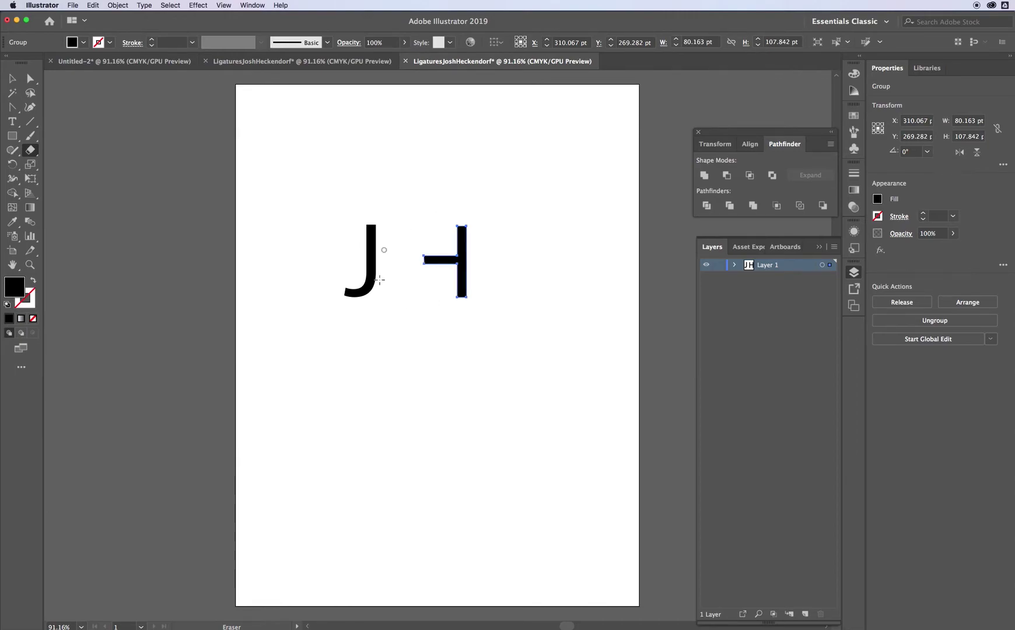
- Slide the cut H left onto the J so the stems overlap
{"action": "left_click", "coordinate": [14, 80]}
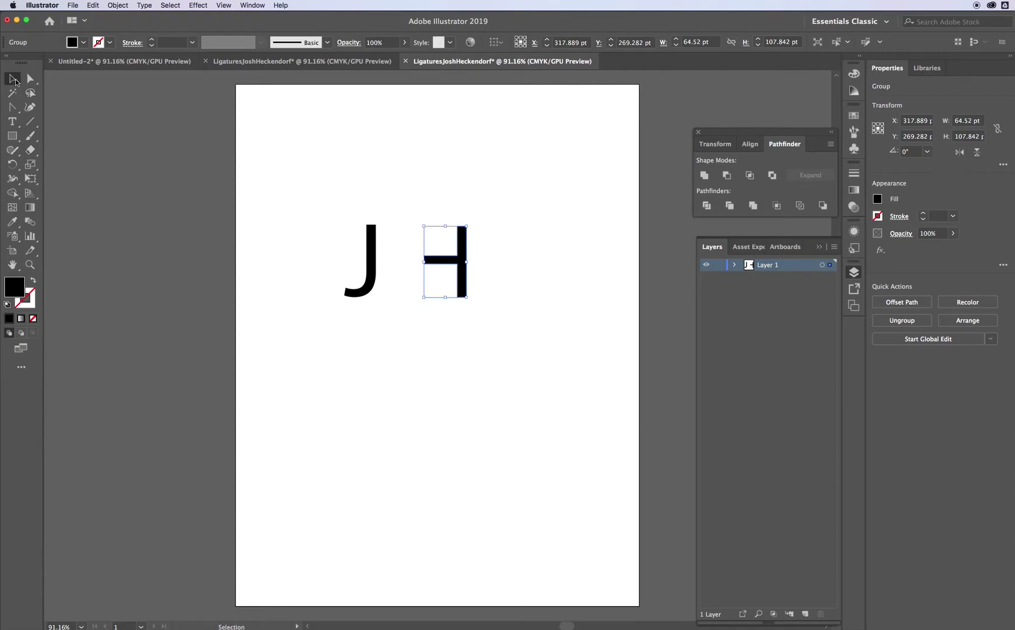
{"action": "left_click_drag", "start_coordinate": [443, 264], "coordinate": [389, 263]}
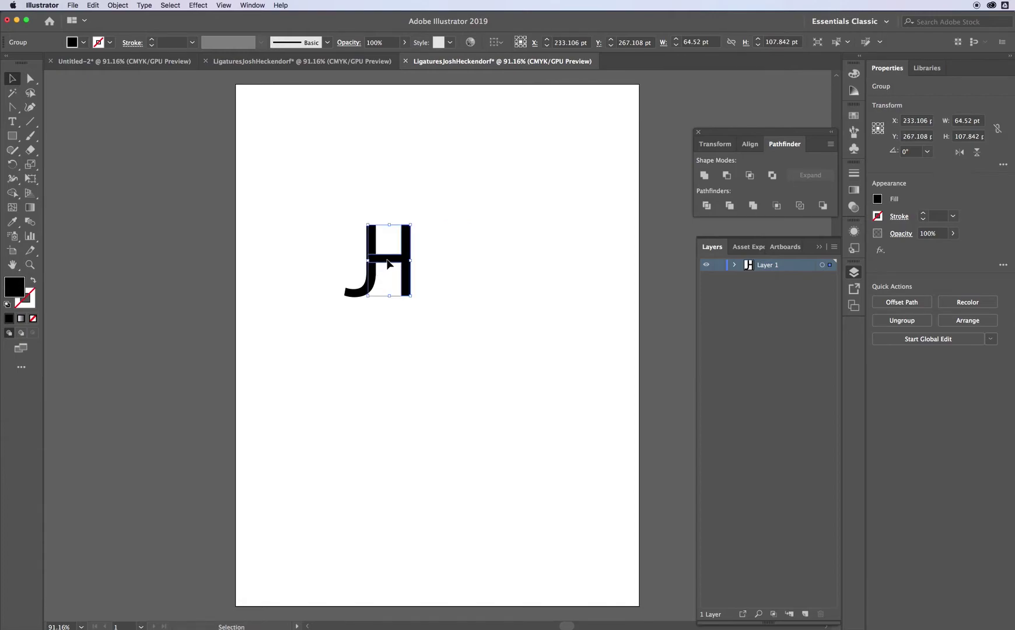
{"action": "left_click", "coordinate": [371, 206]}
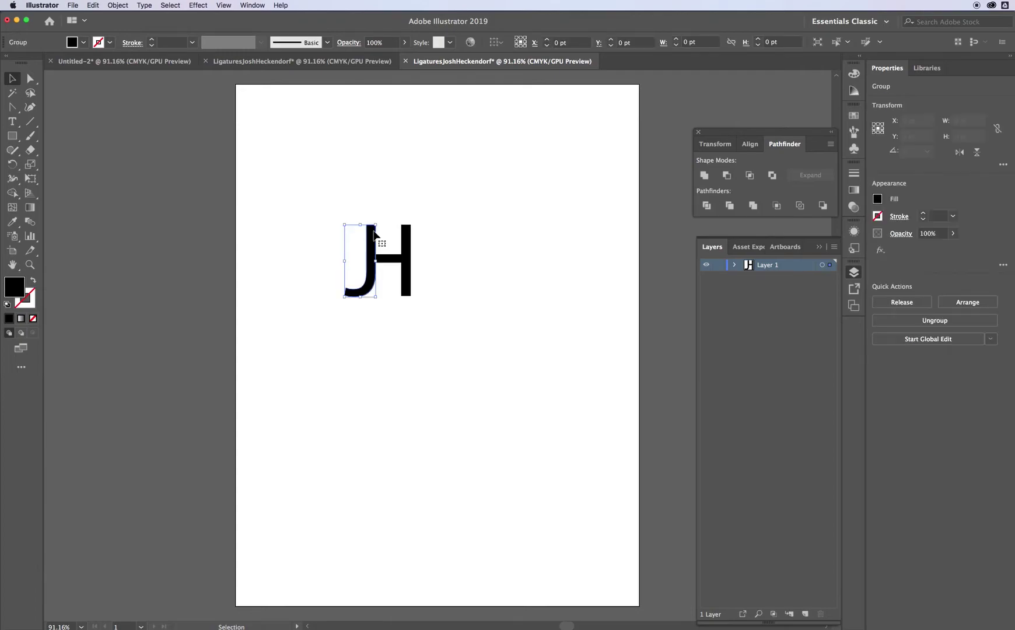
{"action": "left_click", "coordinate": [438, 223]}
- Marquee-select the outlined J and the cut H together
{"action": "left_click", "coordinate": [405, 238]}
{"action": "left_click", "coordinate": [373, 202]}
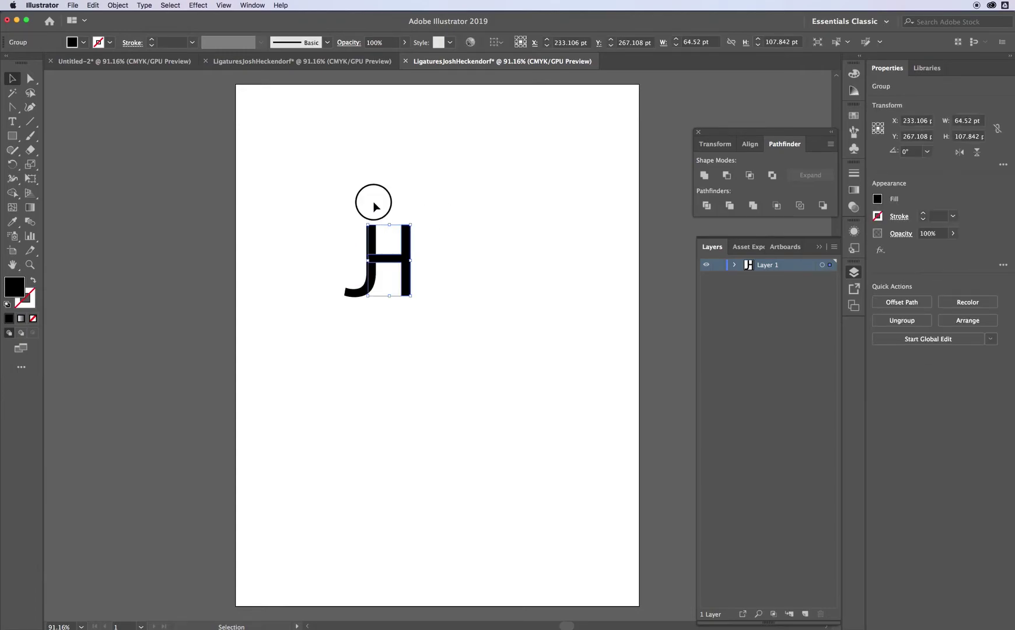
{"action": "left_click", "coordinate": [374, 241]}
{"action": "left_click", "coordinate": [407, 239]}
{"action": "left_click_drag", "start_coordinate": [338, 213], "coordinate": [439, 327]}
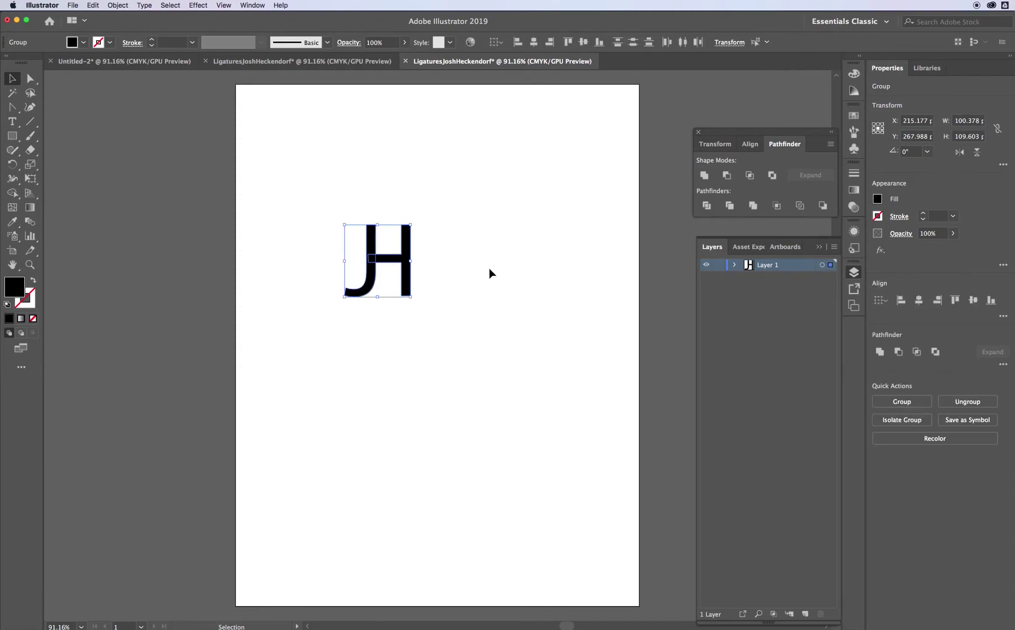
{"action": "left_click", "coordinate": [254, 5]}
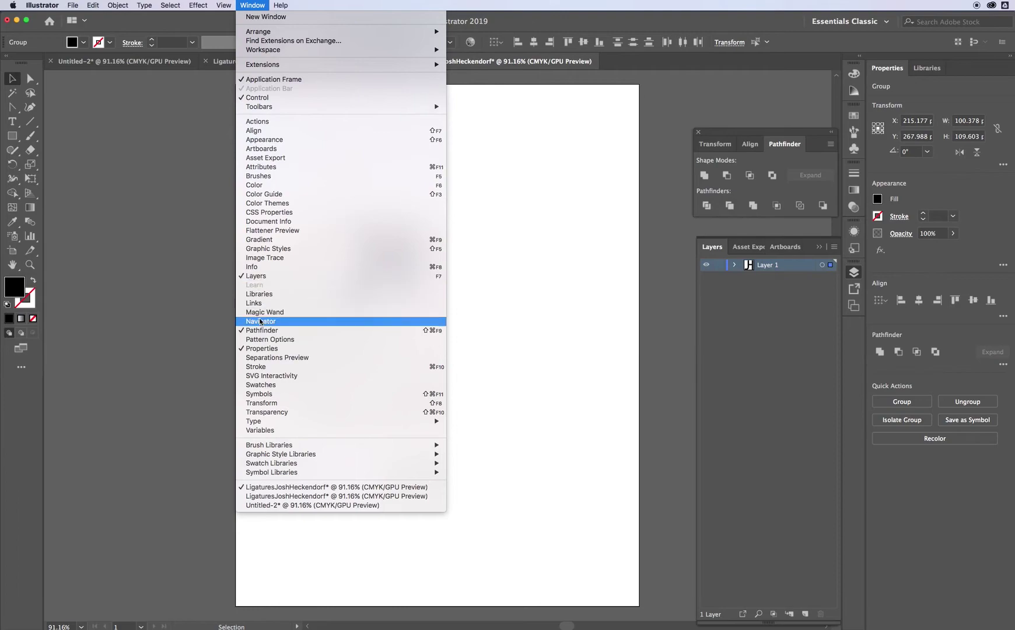
- Show the Pathfinder panel beside the lettering and Unite the J and H
{"action": "left_click", "coordinate": [242, 330]}
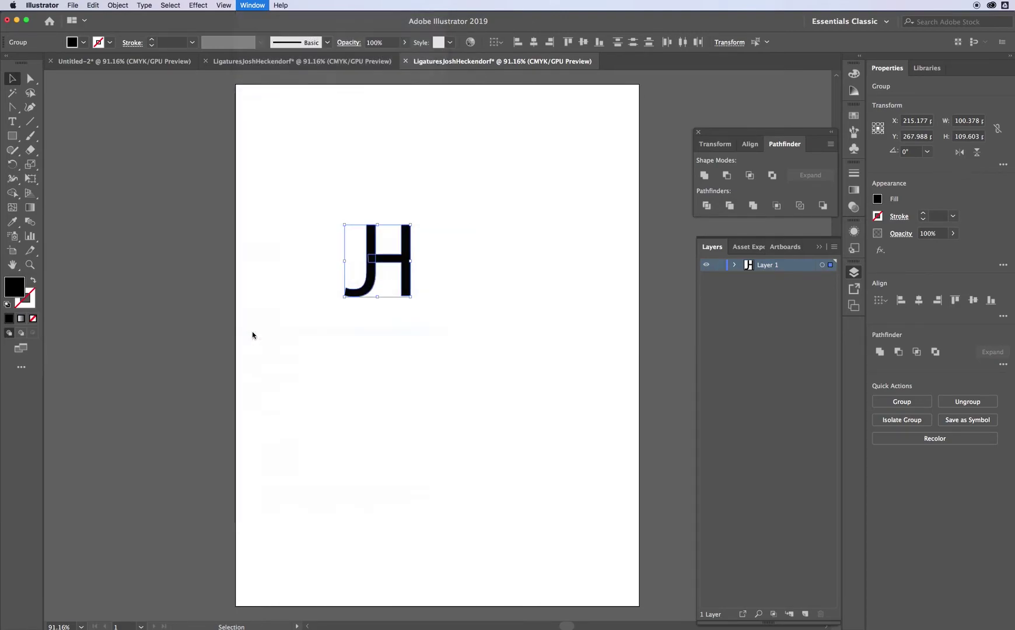
{"action": "left_click", "coordinate": [254, 7]}
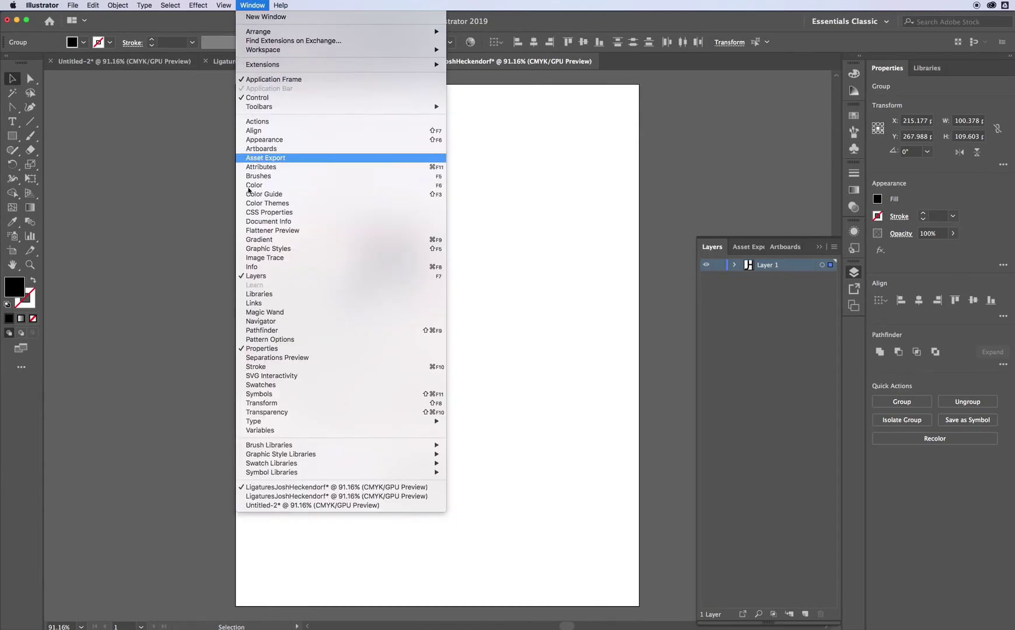
{"action": "left_click", "coordinate": [263, 331]}
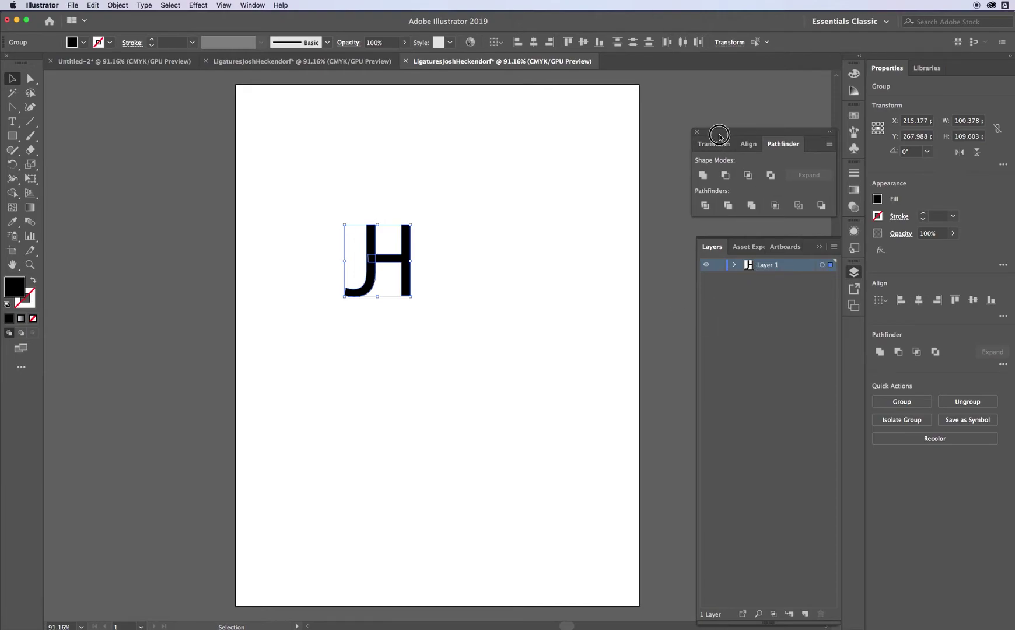
{"action": "left_click_drag", "start_coordinate": [726, 136], "coordinate": [541, 142]}
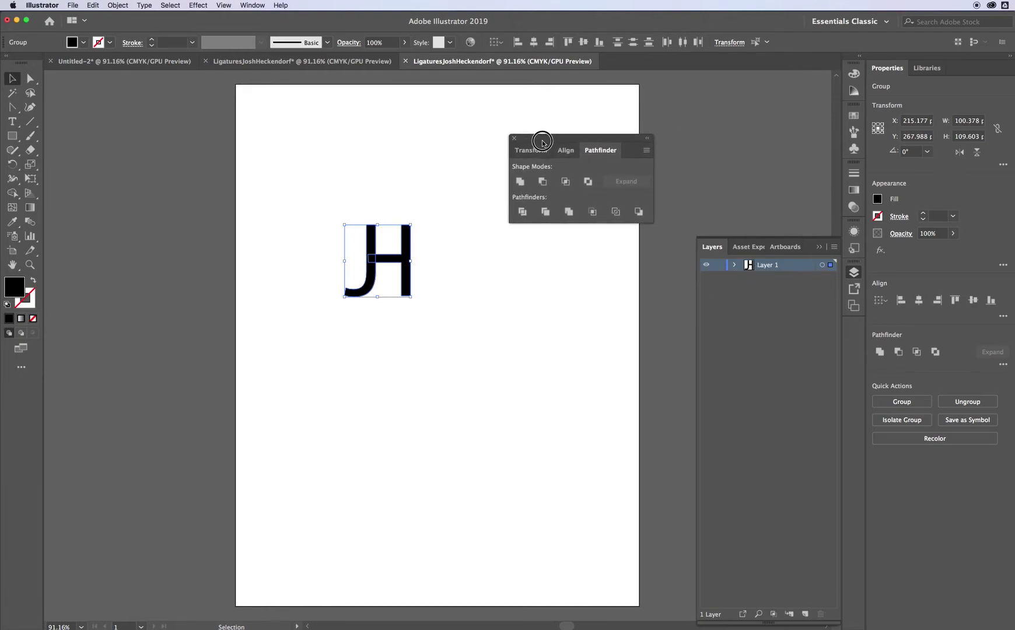
{"action": "left_click", "coordinate": [520, 183]}
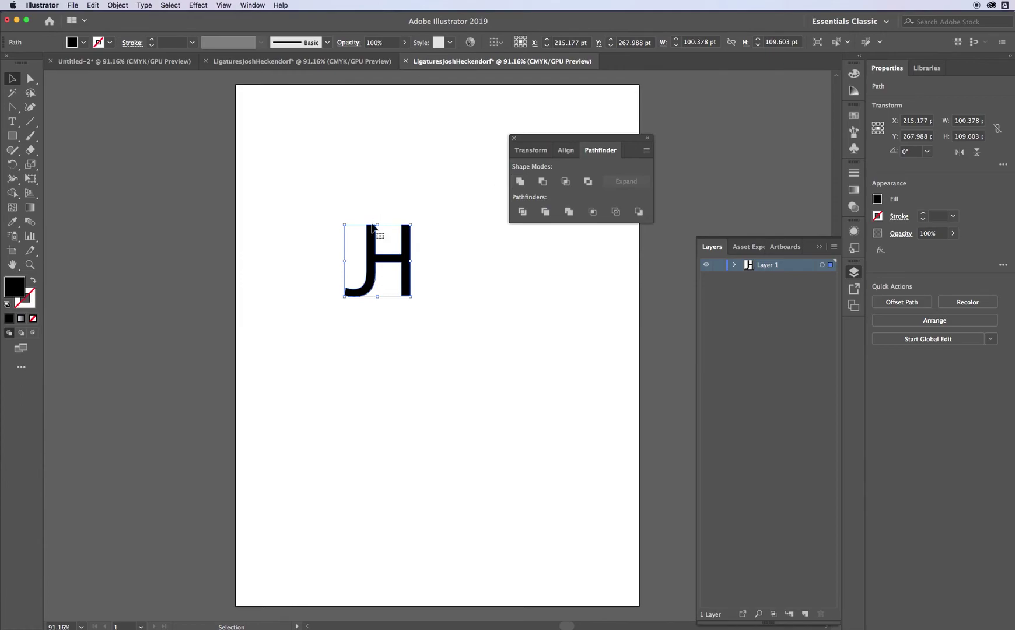
- Move the merged JH up and left to about X 152.858 pt, Y 173.06 pt
{"action": "left_click", "coordinate": [389, 200]}
{"action": "left_click", "coordinate": [372, 242]}
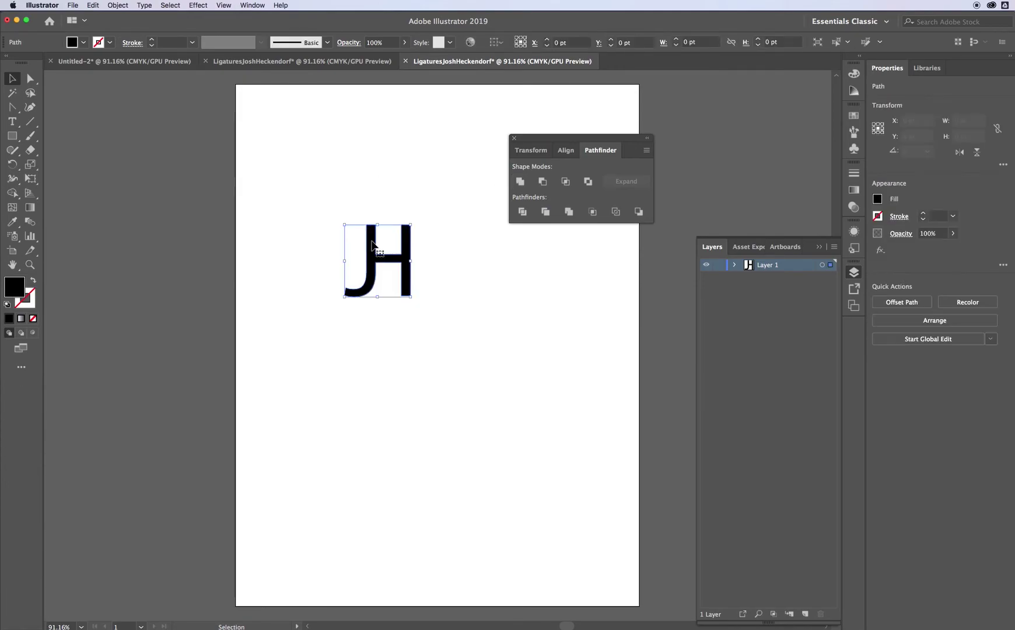
{"action": "left_click", "coordinate": [440, 208]}
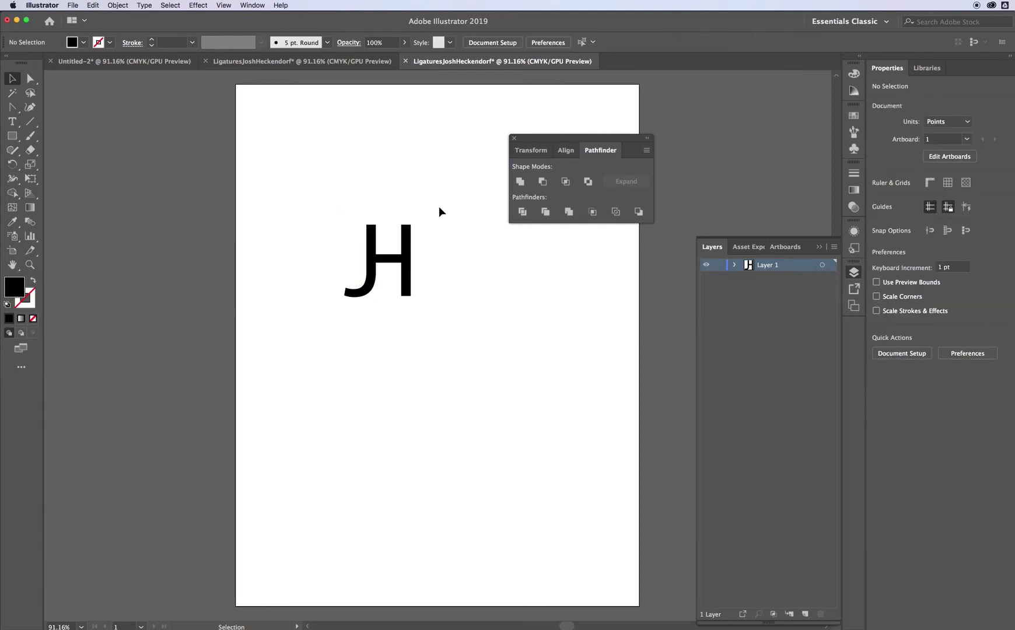
{"action": "left_click_drag", "start_coordinate": [407, 243], "coordinate": [366, 180]}
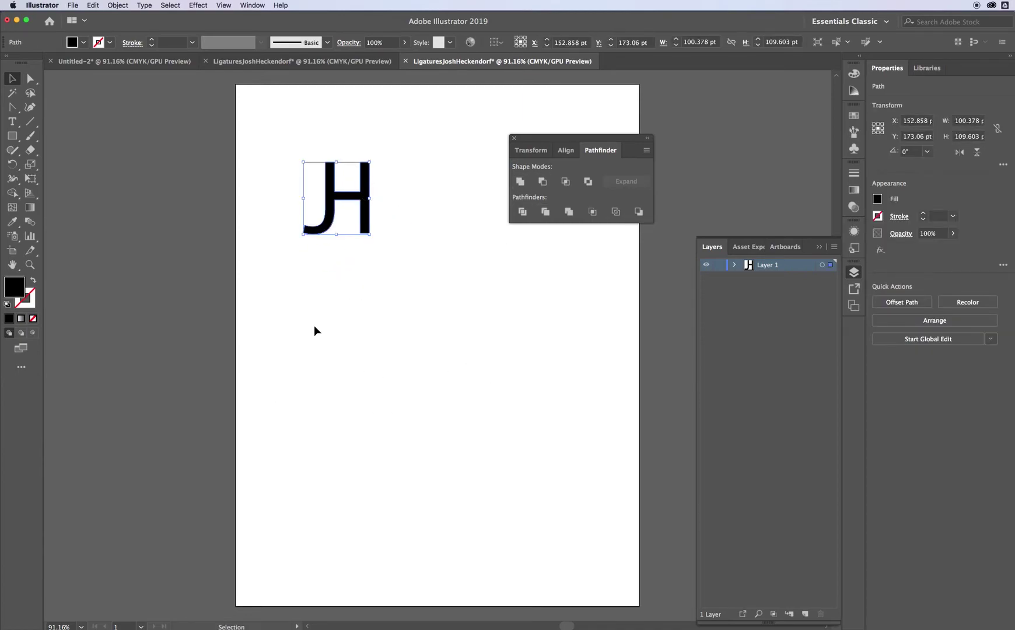
- Type a lowercase j below the JH and nudge it down and left
{"action": "left_click", "coordinate": [12, 121]}
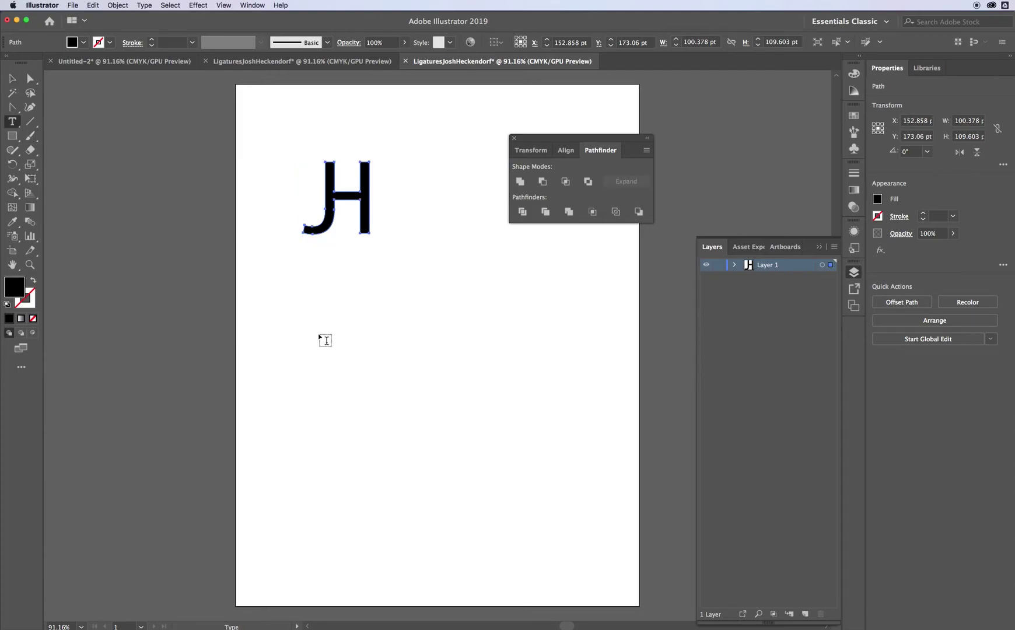
{"action": "left_click", "coordinate": [324, 342]}
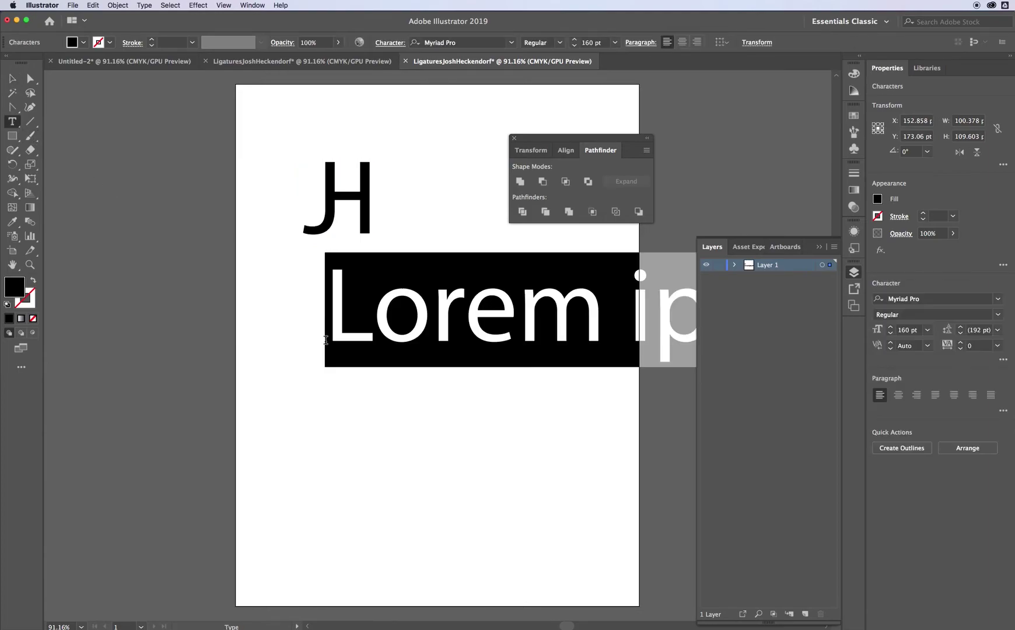
{"action": "type", "text": "j"}
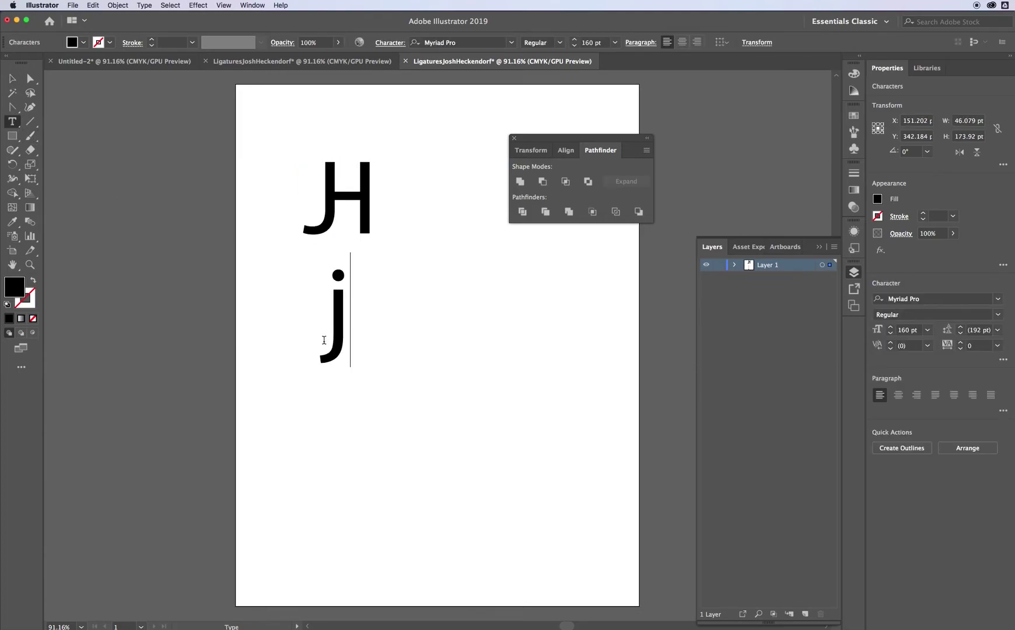
{"action": "left_click", "coordinate": [12, 79]}
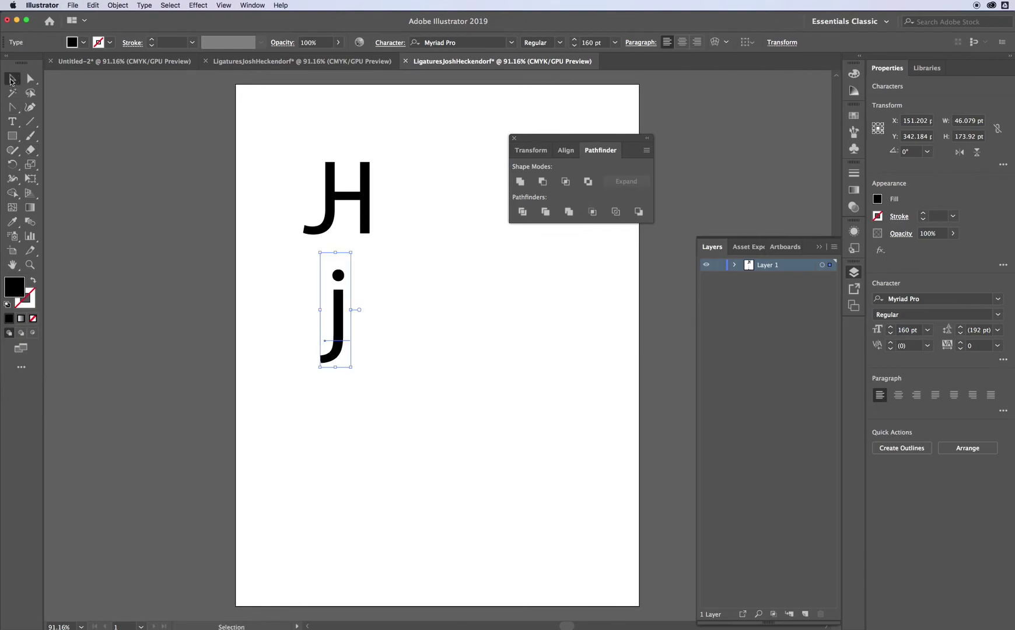
{"action": "left_click_drag", "start_coordinate": [343, 316], "coordinate": [332, 340]}
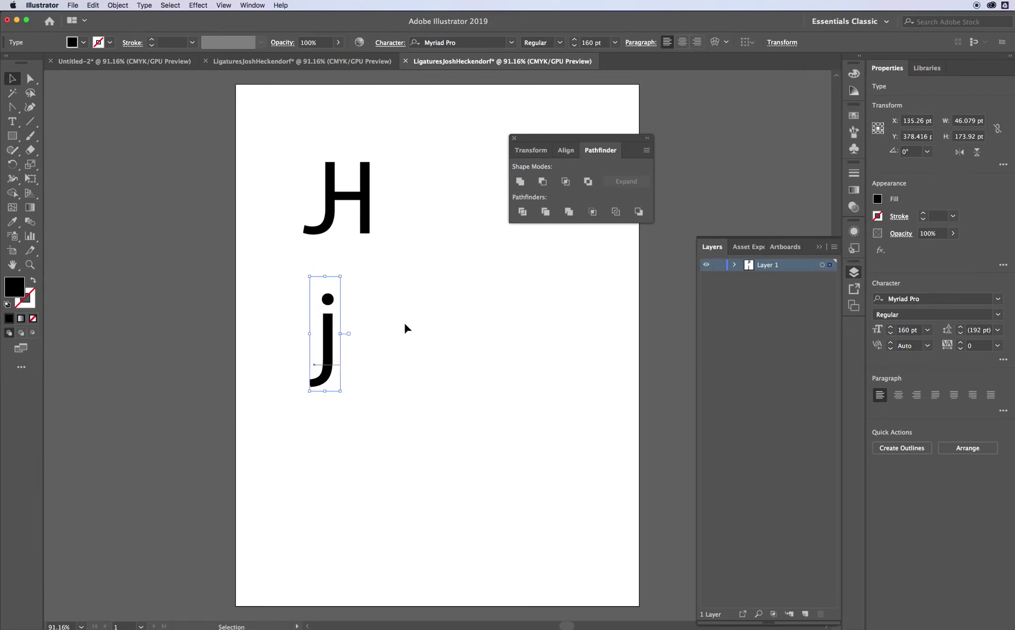
{"action": "left_click", "coordinate": [406, 328]}
- Type a lowercase h, move it beside the j, and select both letters
{"action": "key", "text": "t"}
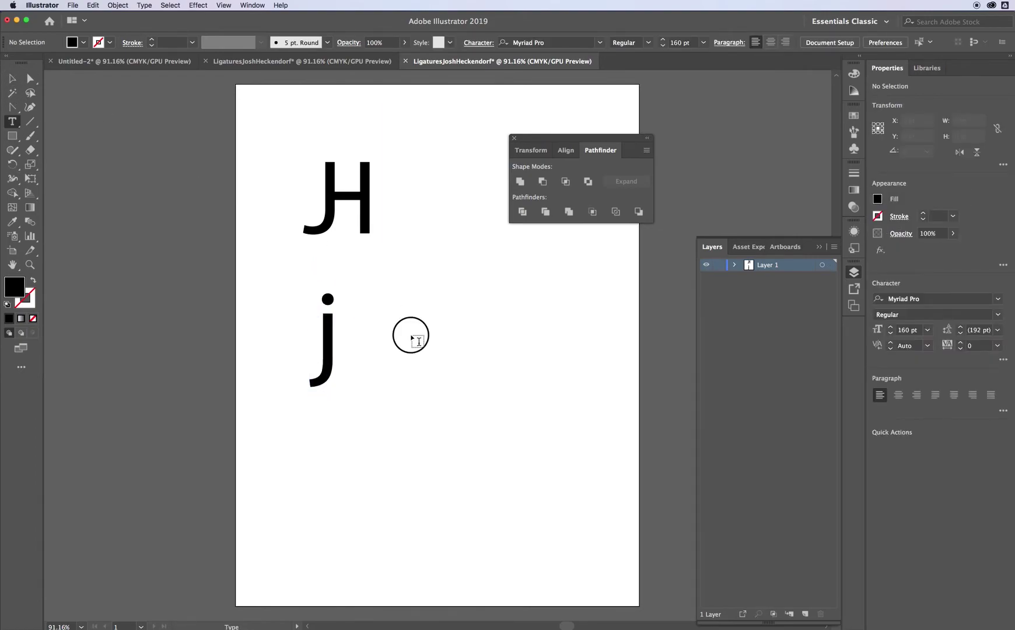
{"action": "left_click", "coordinate": [418, 341]}
{"action": "type", "text": "h"}
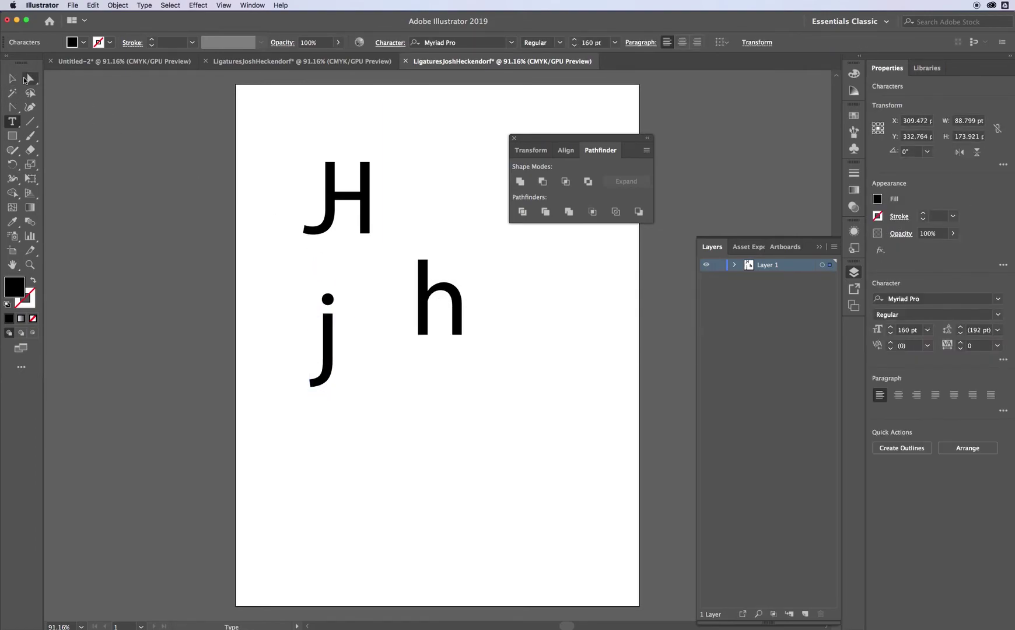
{"action": "left_click", "coordinate": [12, 78]}
{"action": "left_click_drag", "start_coordinate": [418, 294], "coordinate": [347, 310]}
{"action": "left_click_drag", "start_coordinate": [285, 261], "coordinate": [459, 428]}
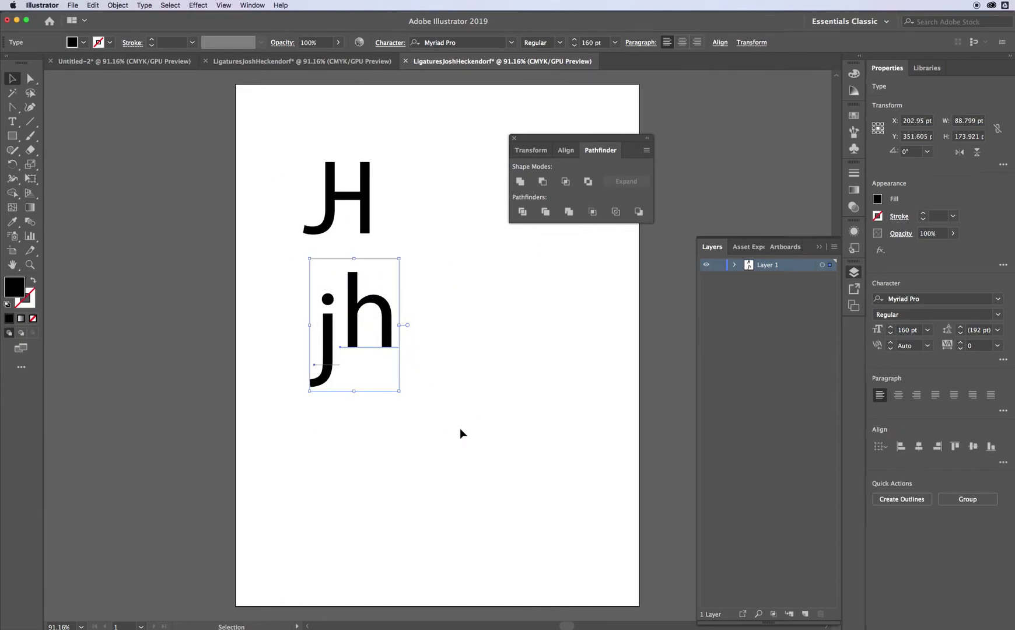
{"action": "left_click", "coordinate": [171, 6]}
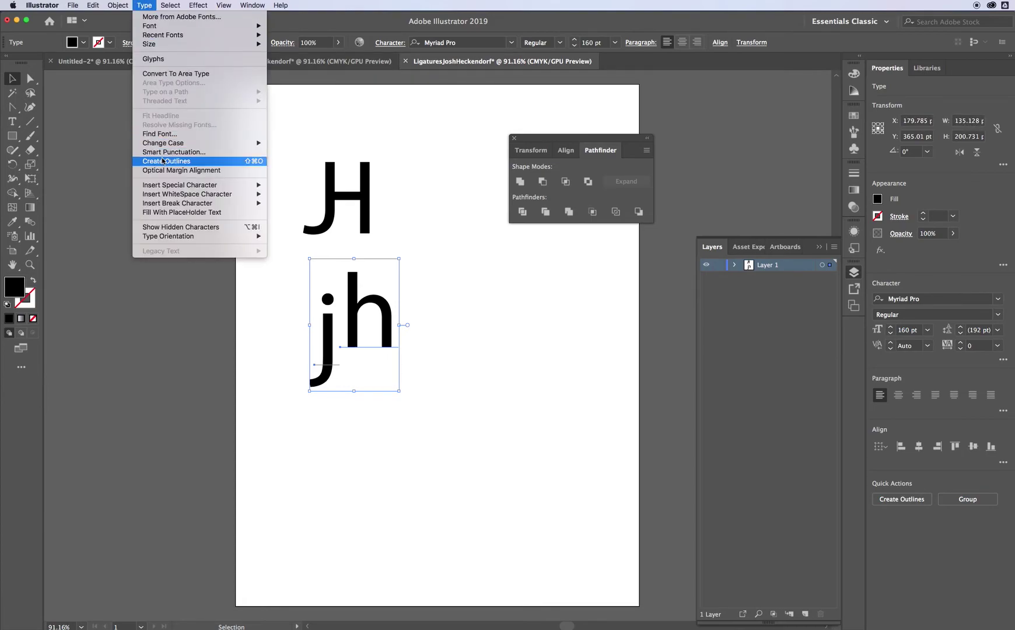
- Convert the j and h to outlines and shift the h onto the j's stem
{"action": "left_click", "coordinate": [163, 161]}
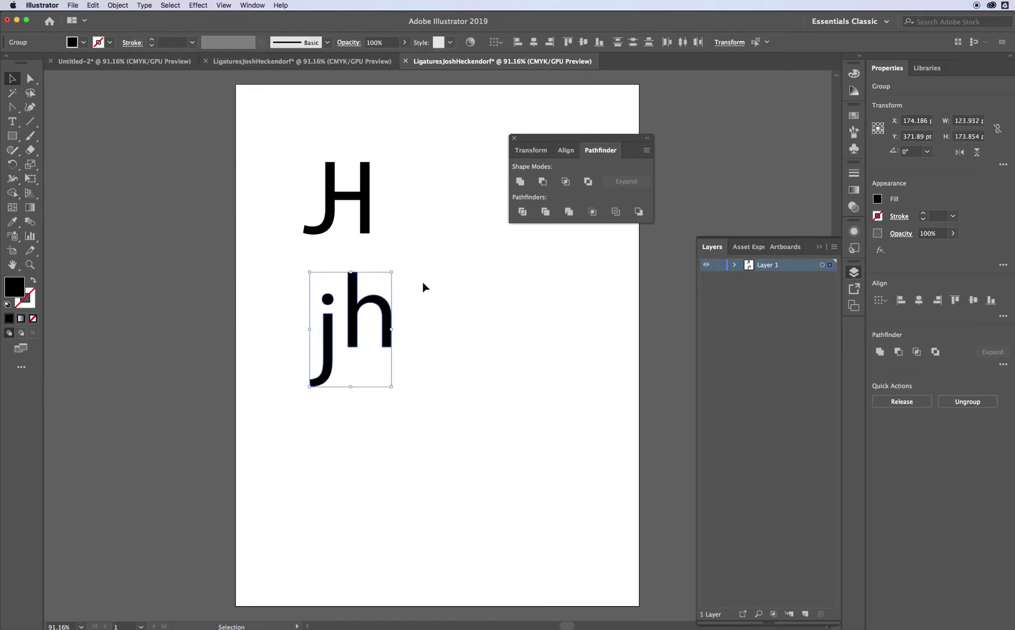
{"action": "left_click", "coordinate": [444, 311]}
{"action": "left_click_drag", "start_coordinate": [388, 327], "coordinate": [364, 360]}
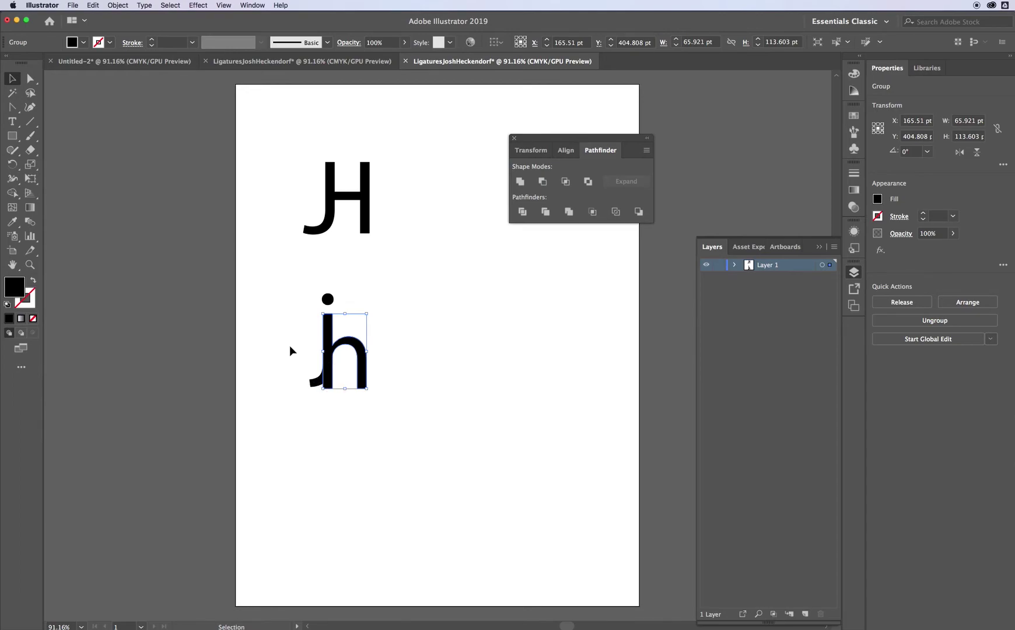
- Erase the j's hook where it crosses the h stem, then select the j, its dot and the h together
{"action": "left_click", "coordinate": [32, 151]}
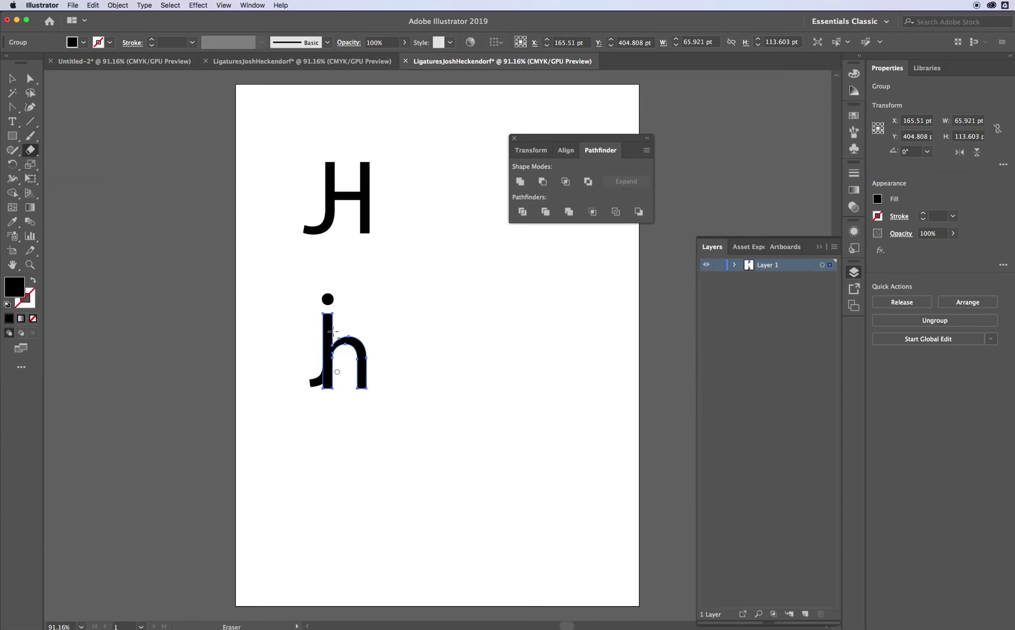
{"action": "mouse_move", "coordinate": [331, 369]}
{"action": "left_mouse_down"}
{"action": "mouse_move", "coordinate": [323, 392]}
{"action": "mouse_move", "coordinate": [333, 389]}
{"action": "mouse_move", "coordinate": [333, 361]}
{"action": "mouse_move", "coordinate": [327, 366]}
{"action": "mouse_move", "coordinate": [326, 387]}
{"action": "mouse_move", "coordinate": [341, 366]}
{"action": "left_mouse_up"}
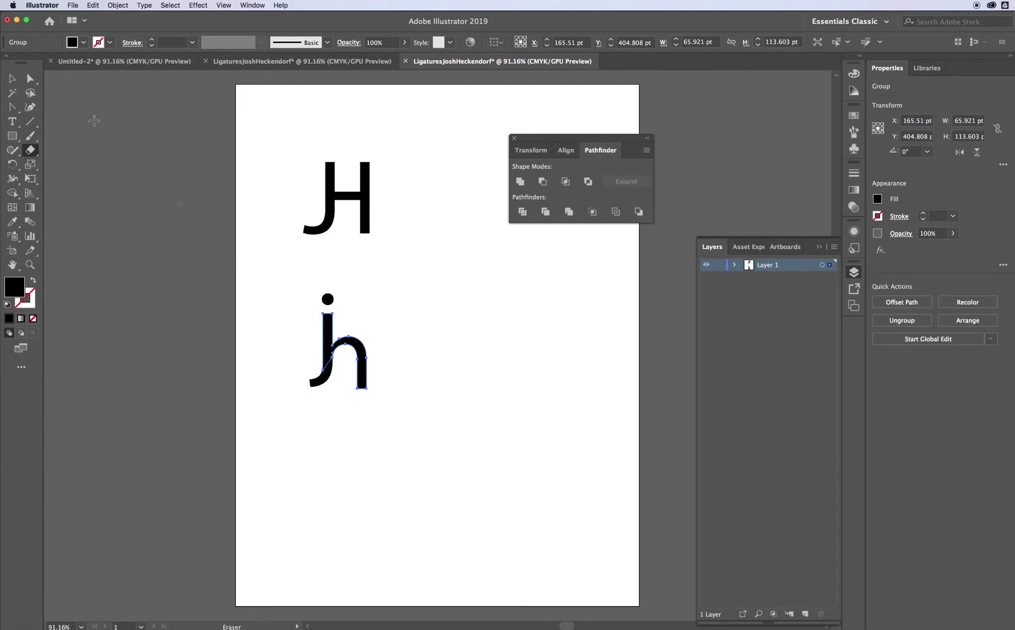
{"action": "left_click", "coordinate": [13, 80]}
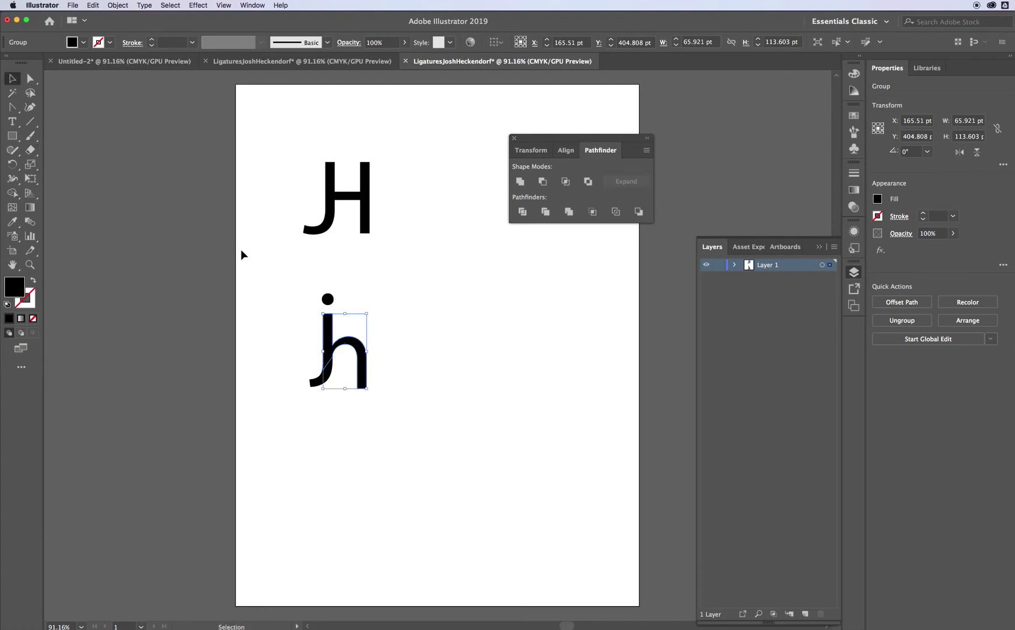
{"action": "left_click_drag", "start_coordinate": [290, 289], "coordinate": [403, 423]}
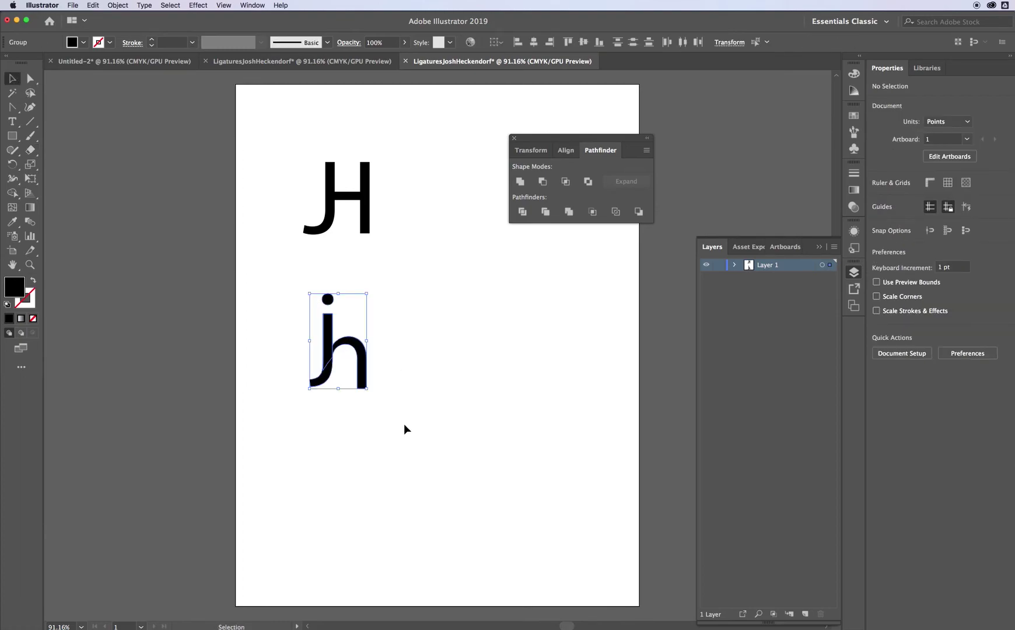
- Unite the j, dot and h into one shape and nudge it into place beneath the JH
{"action": "left_click", "coordinate": [520, 182]}
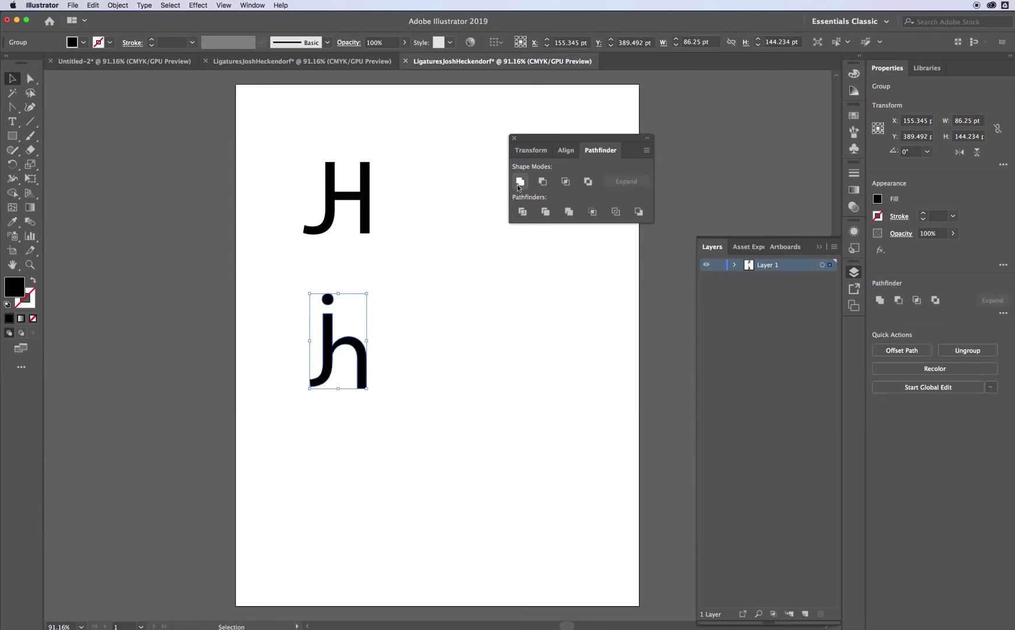
{"action": "left_click", "coordinate": [437, 348]}
{"action": "left_click", "coordinate": [362, 356]}
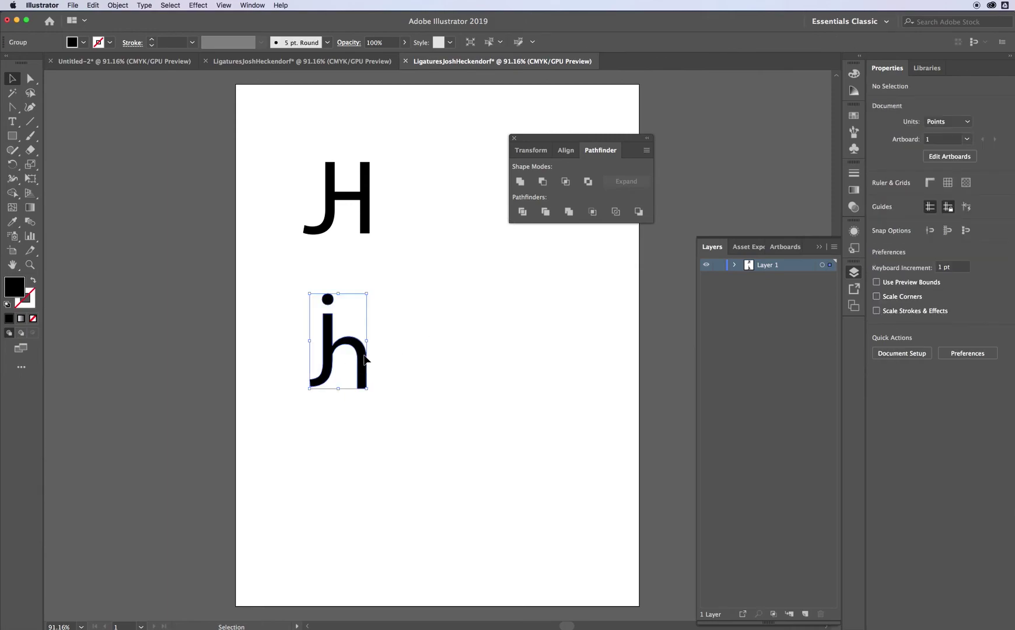
{"action": "left_click_drag", "start_coordinate": [362, 357], "coordinate": [372, 379]}
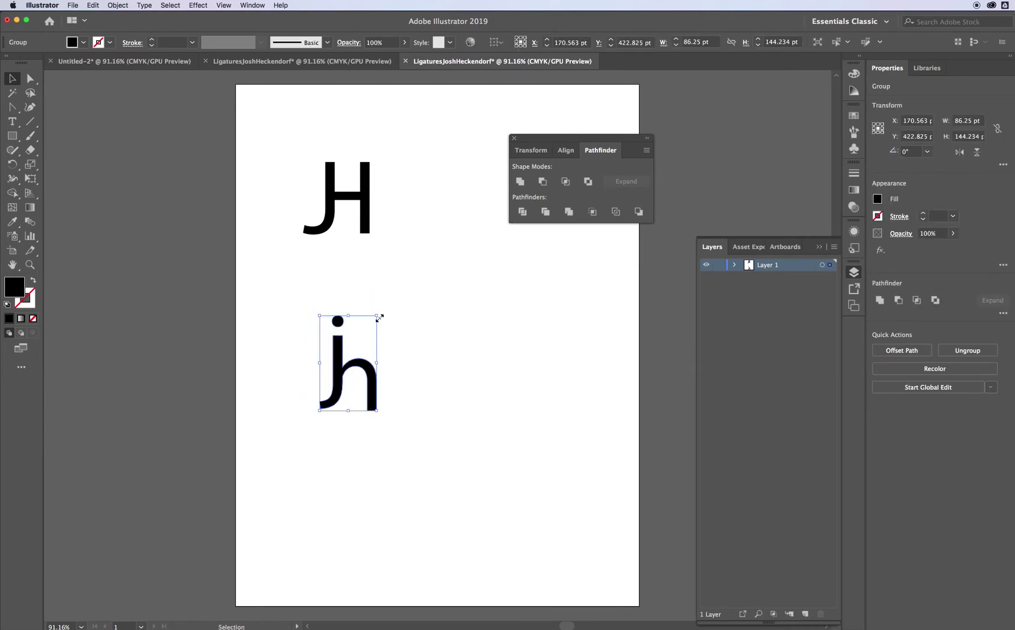
{"action": "mouse_move", "coordinate": [379, 317]}
{"action": "left_mouse_down"}
{"action": "mouse_move", "coordinate": [415, 281]}
{"action": "mouse_move", "coordinate": [381, 317]}
{"action": "left_mouse_up"}
{"action": "left_click", "coordinate": [397, 335]}
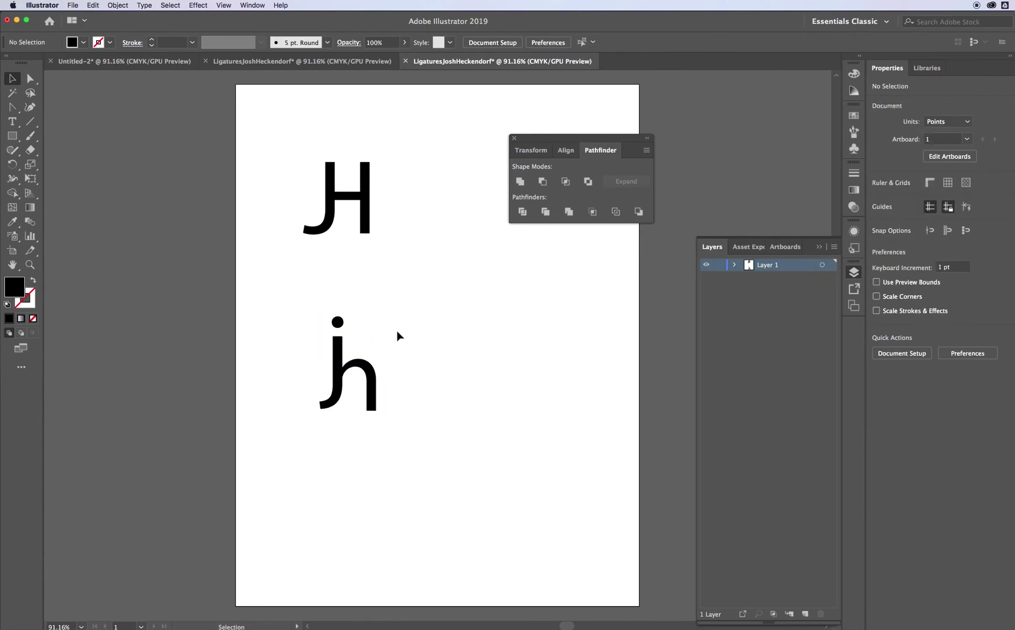
{"action": "left_click_drag", "start_coordinate": [369, 385], "coordinate": [361, 376]}
{"action": "left_click", "coordinate": [410, 354]}
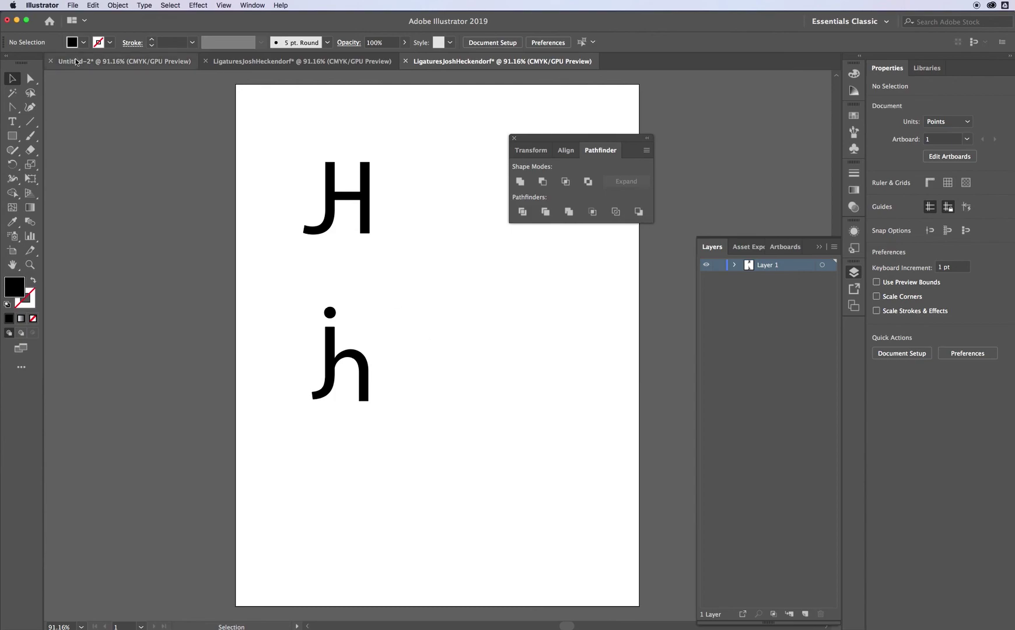
{"action": "left_click", "coordinate": [76, 7]}
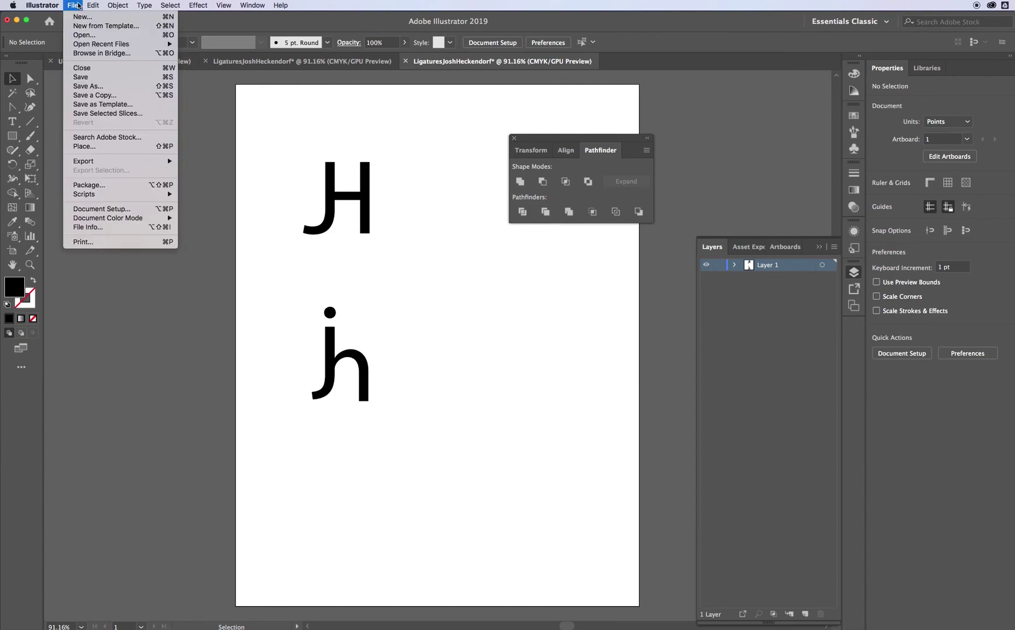
{"action": "left_click", "coordinate": [90, 84]}
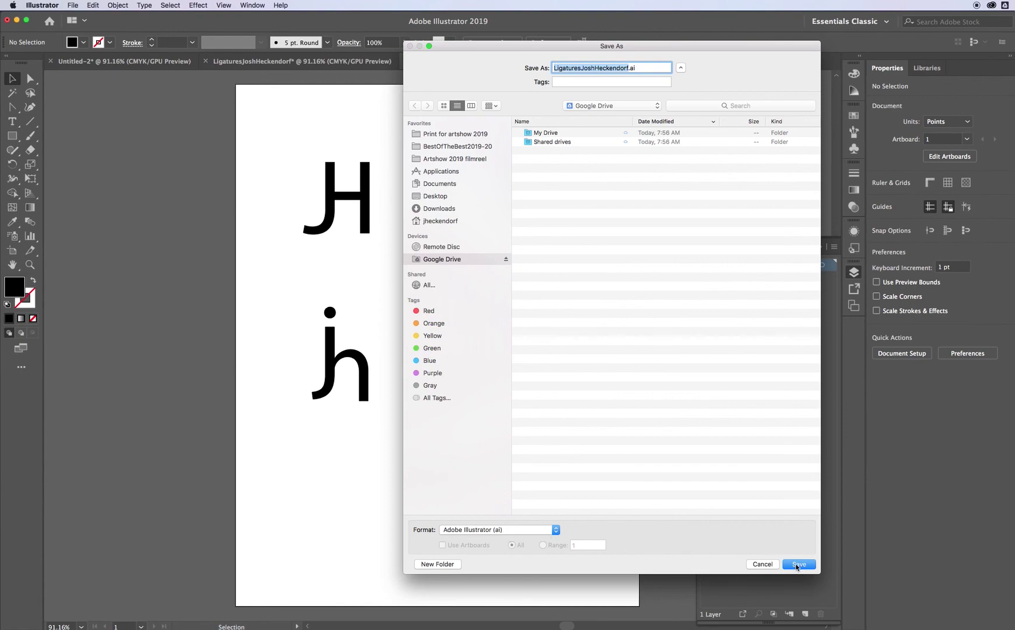
{"action": "left_click", "coordinate": [761, 565]}
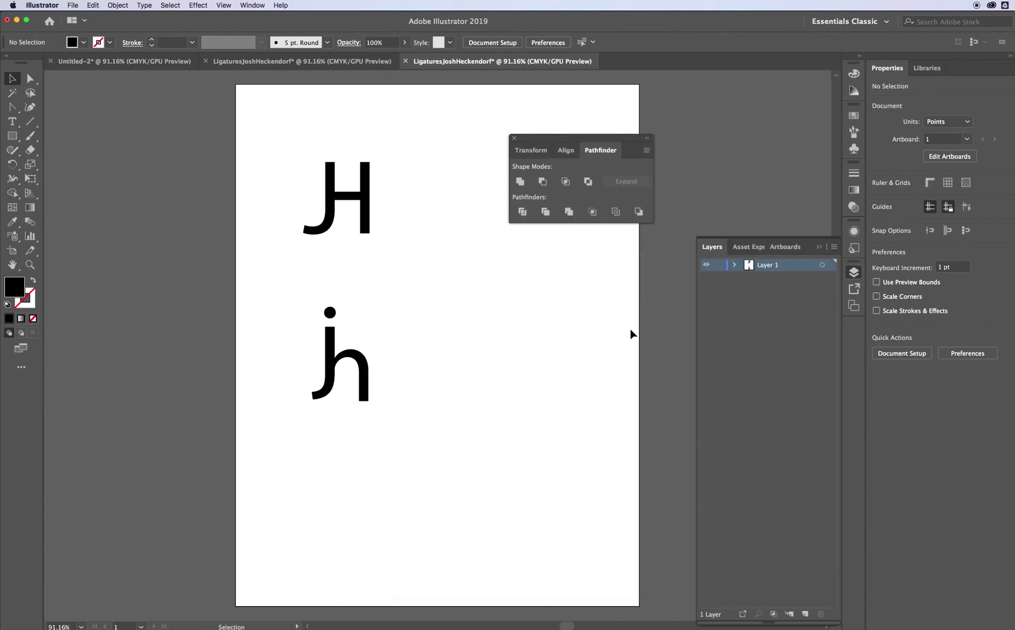